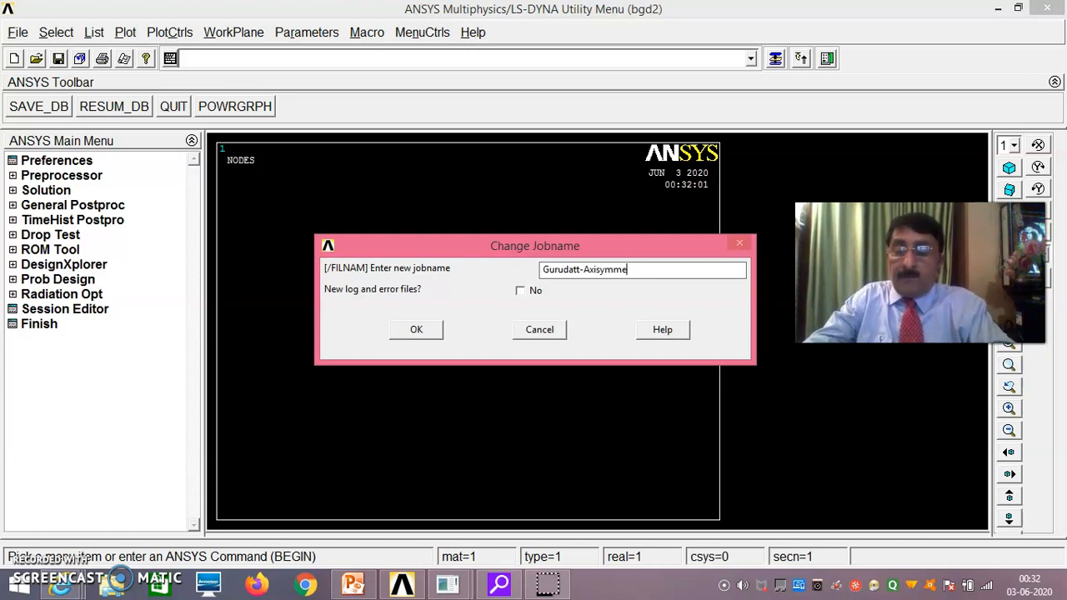
# - Complete the new jobname as the person's name followed by "-Axisymmetric" and enable new log and error files
pyautogui.write('ic')
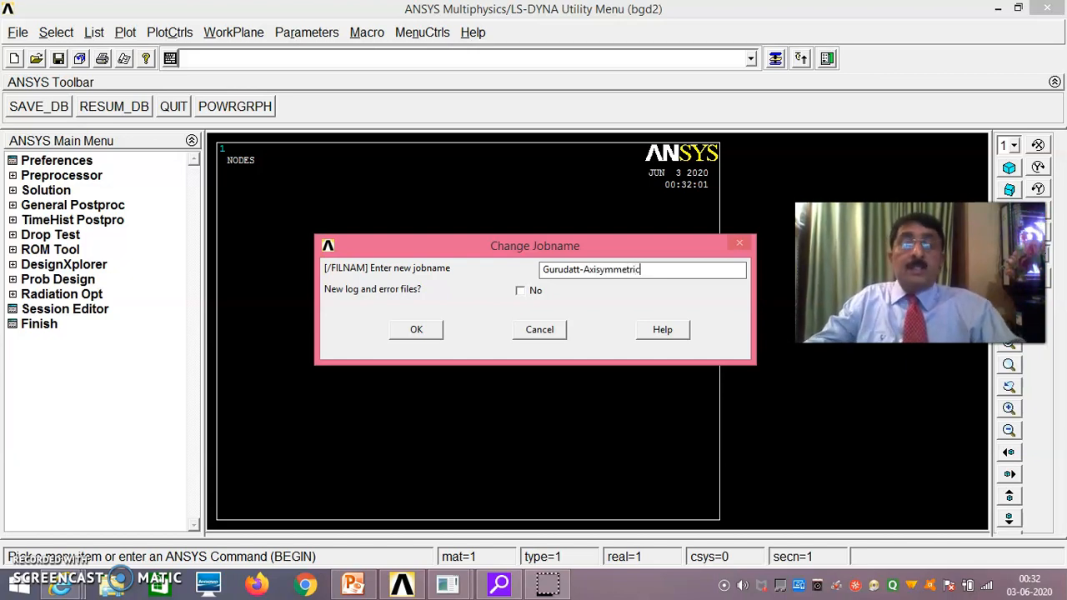
pyautogui.click(521, 291)
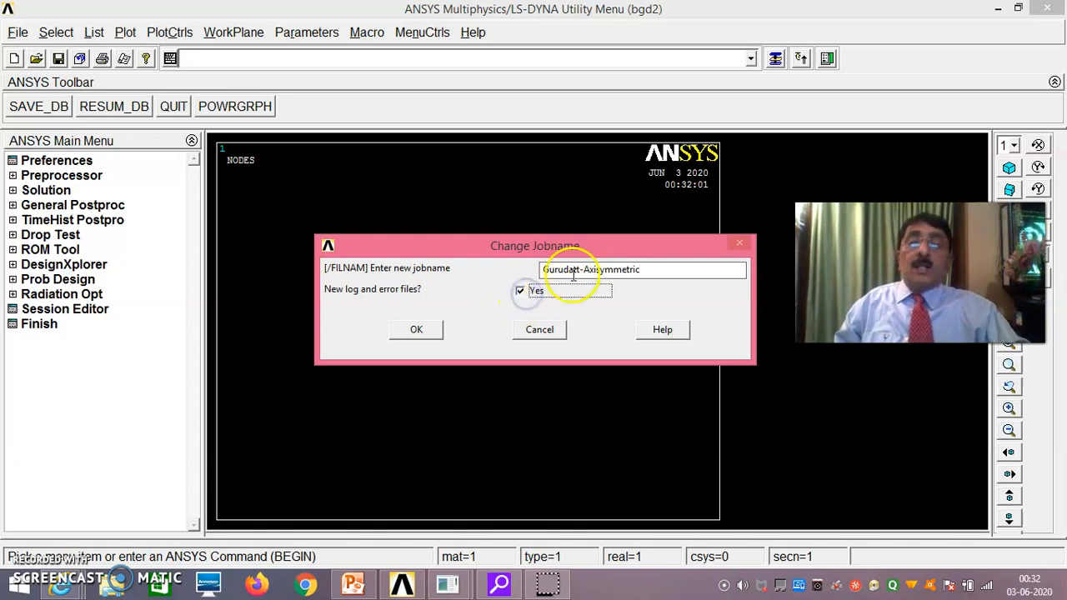
pyautogui.click(417, 331)
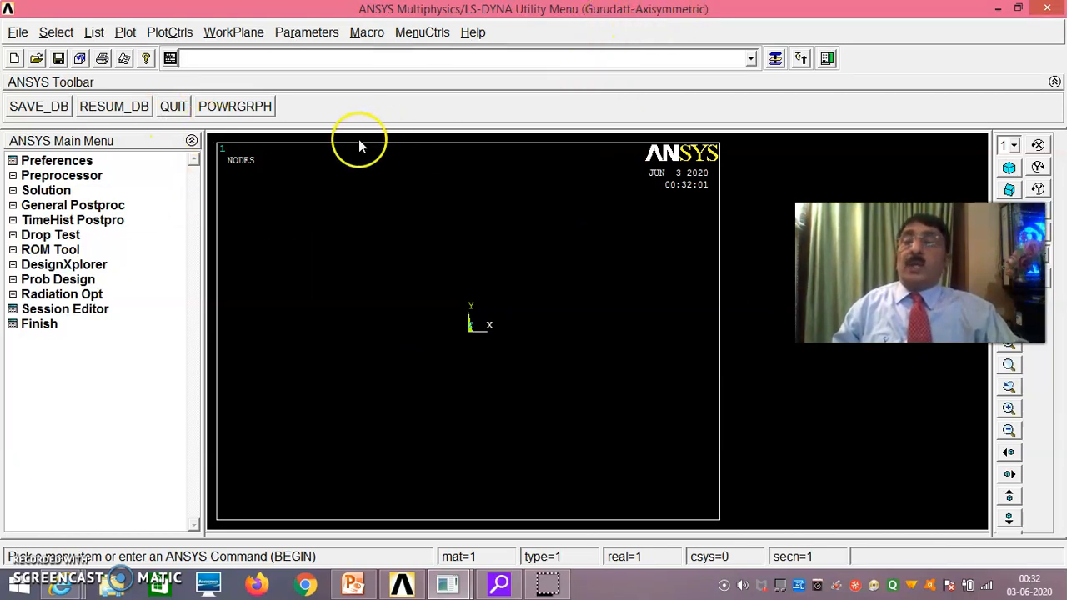
# - List the log file to check its contents, and close the listing
pyautogui.click(17, 32)
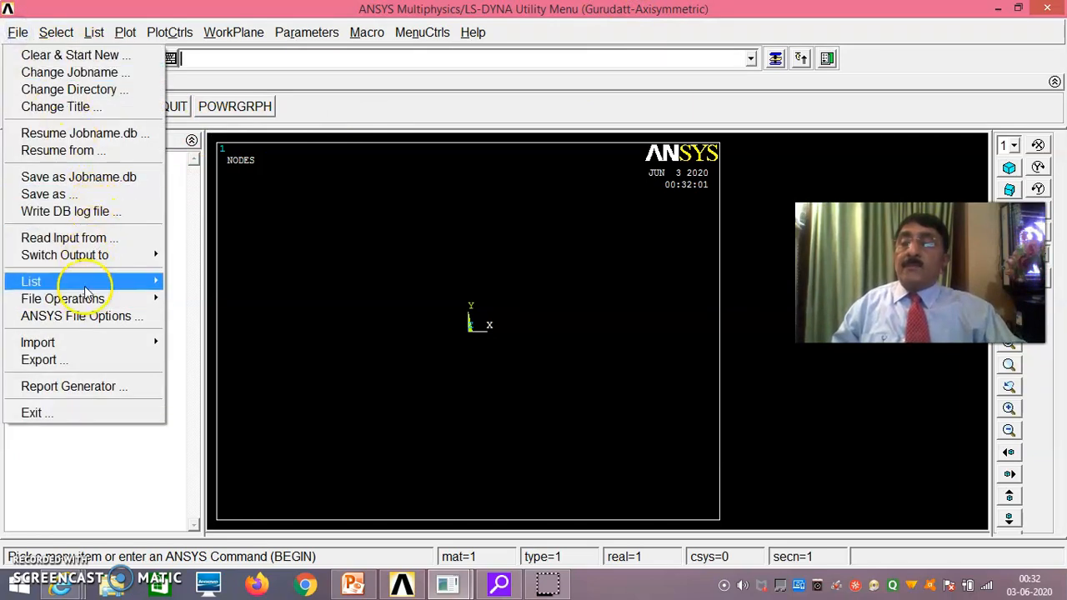
pyautogui.moveTo(138, 282)
pyautogui.click(195, 281)
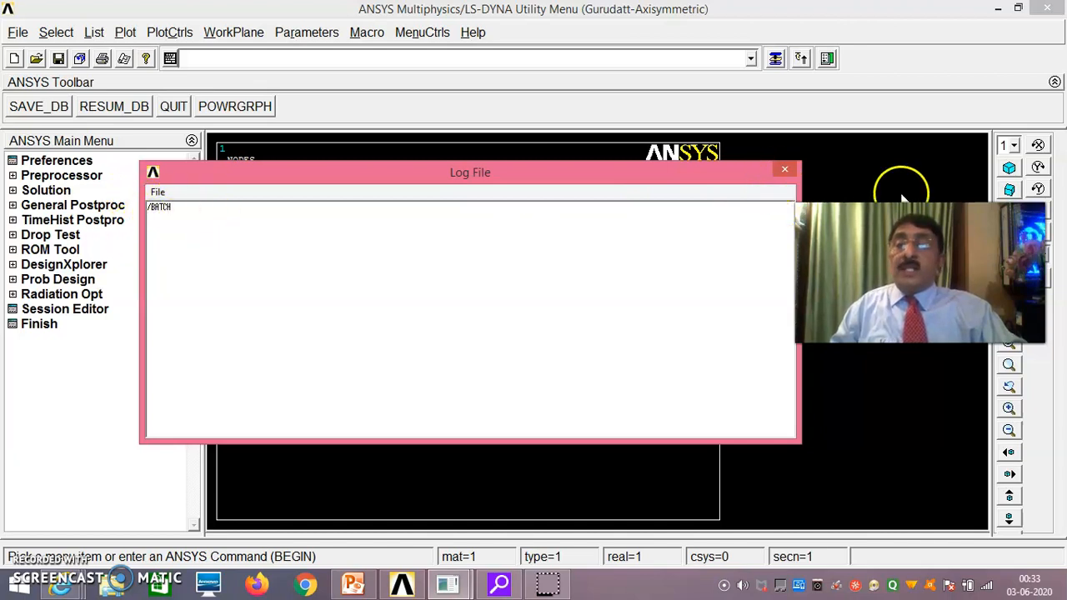
pyautogui.click(785, 172)
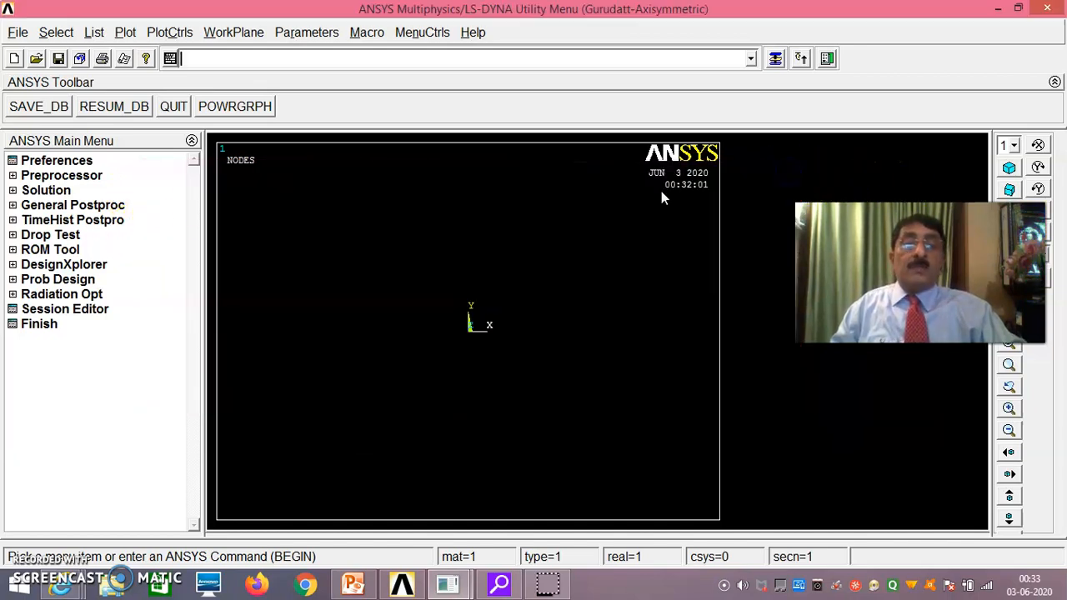
# - Set the analysis title to "Axisymmetry Problem" and refresh the graphics display so it shows the title
pyautogui.click(18, 33)
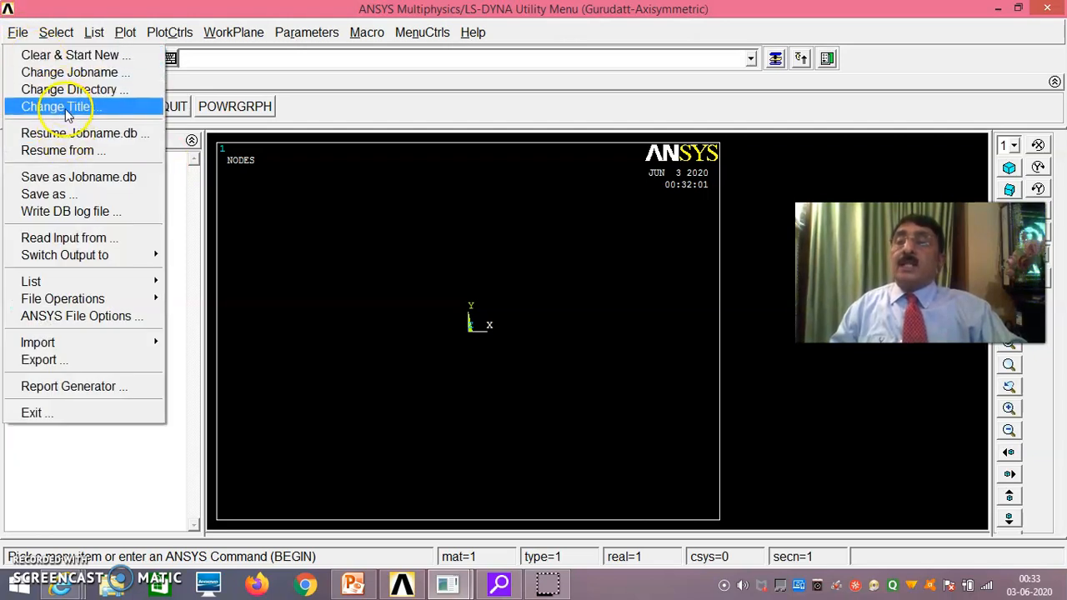
pyautogui.click(66, 108)
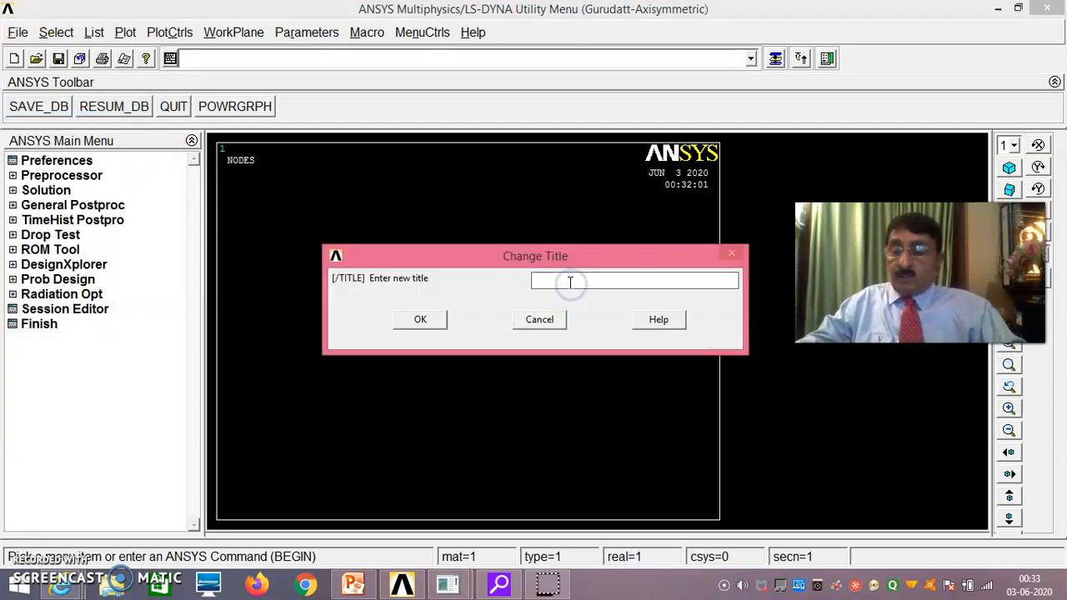
pyautogui.write('Ax')
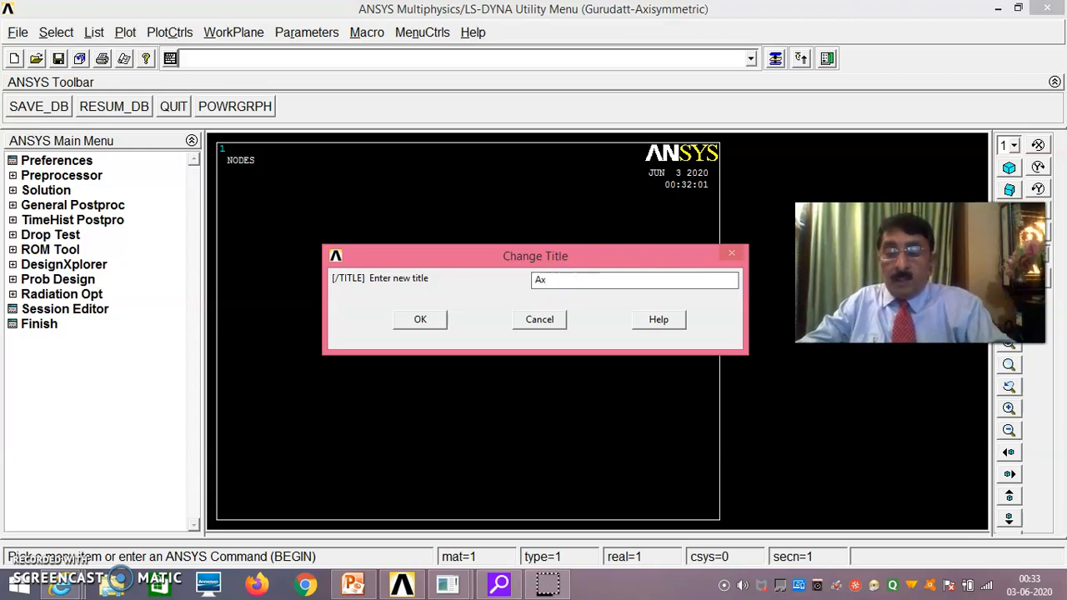
pyautogui.write('isymmetr')
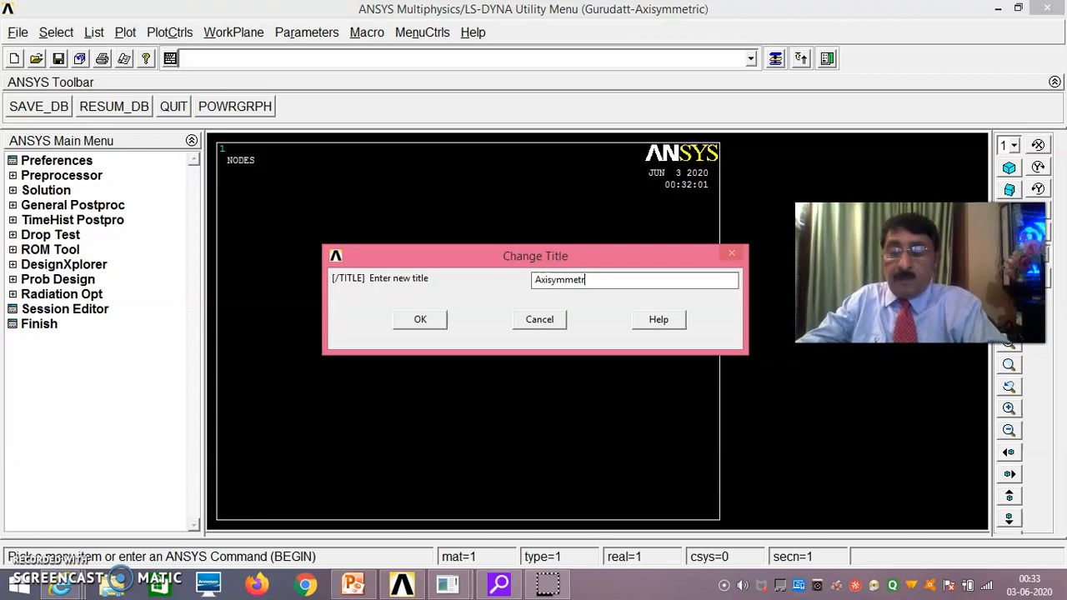
pyautogui.write('y problem-')
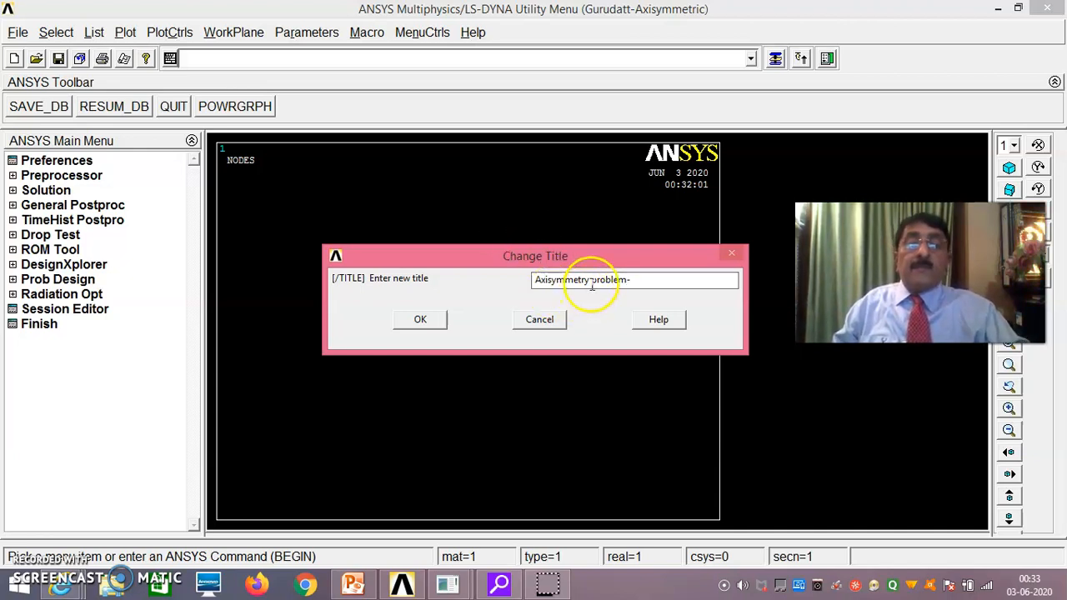
pyautogui.press('BackSpace')
pyautogui.write('P')
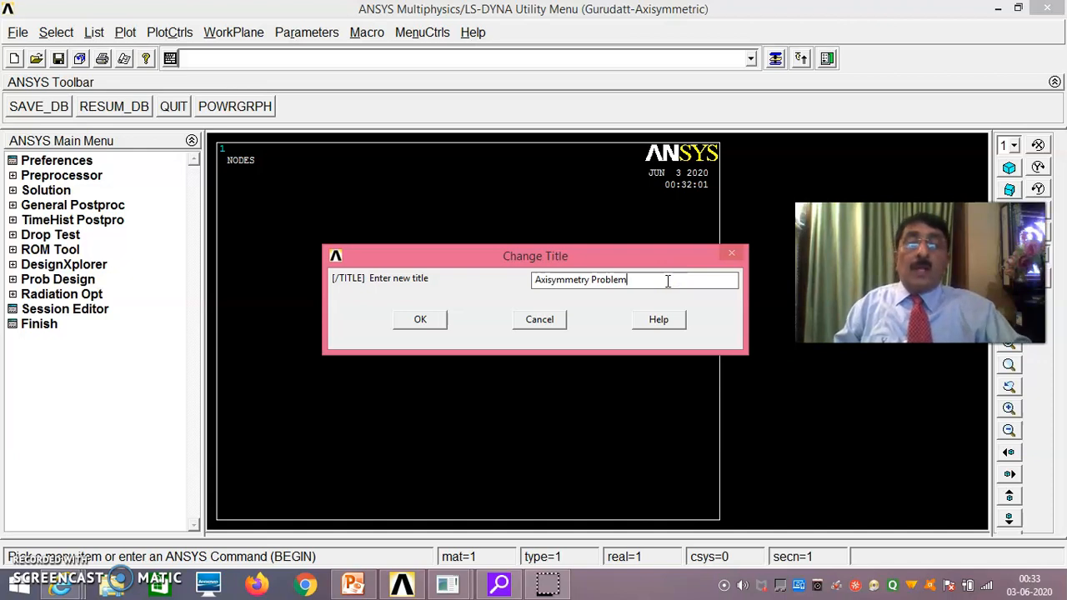
pyautogui.click(430, 324)
pyautogui.rightClick(411, 255)
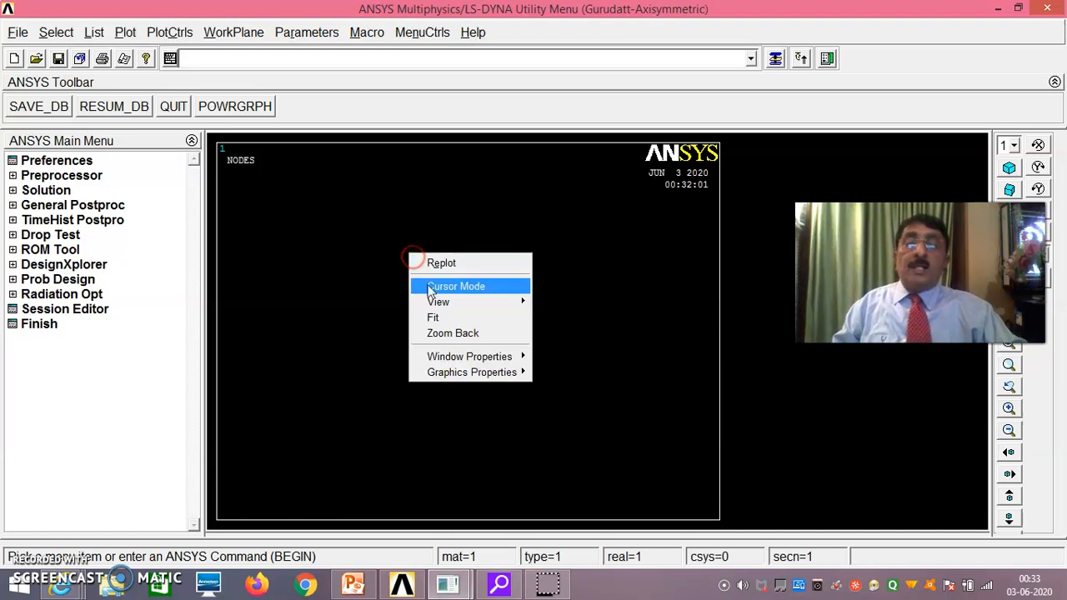
pyautogui.click(434, 319)
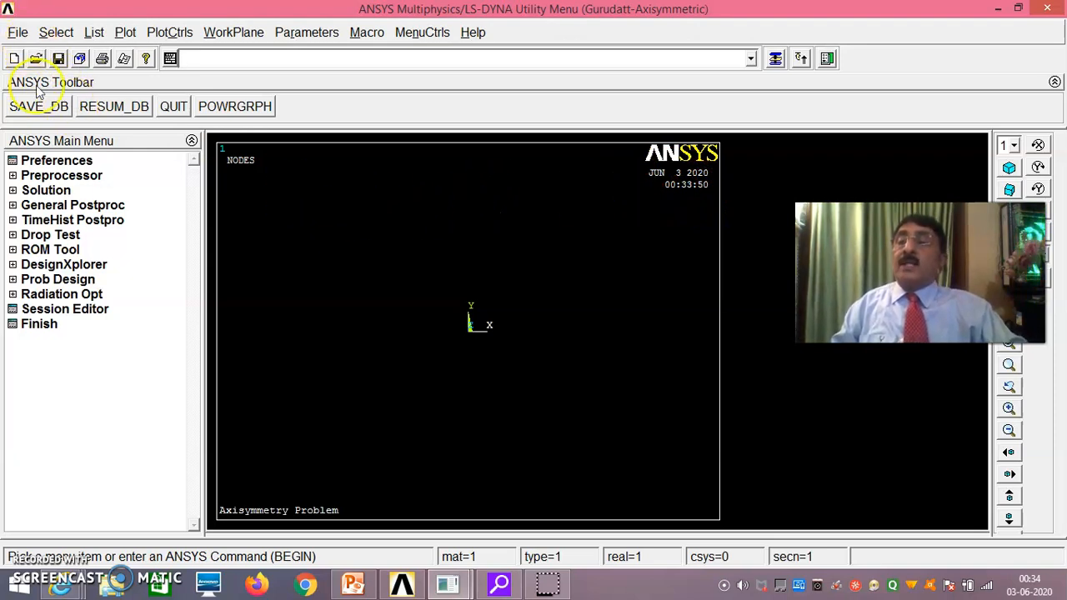
# - Filter the GUI preferences to the Structural discipline with the h-Method
pyautogui.click(63, 165)
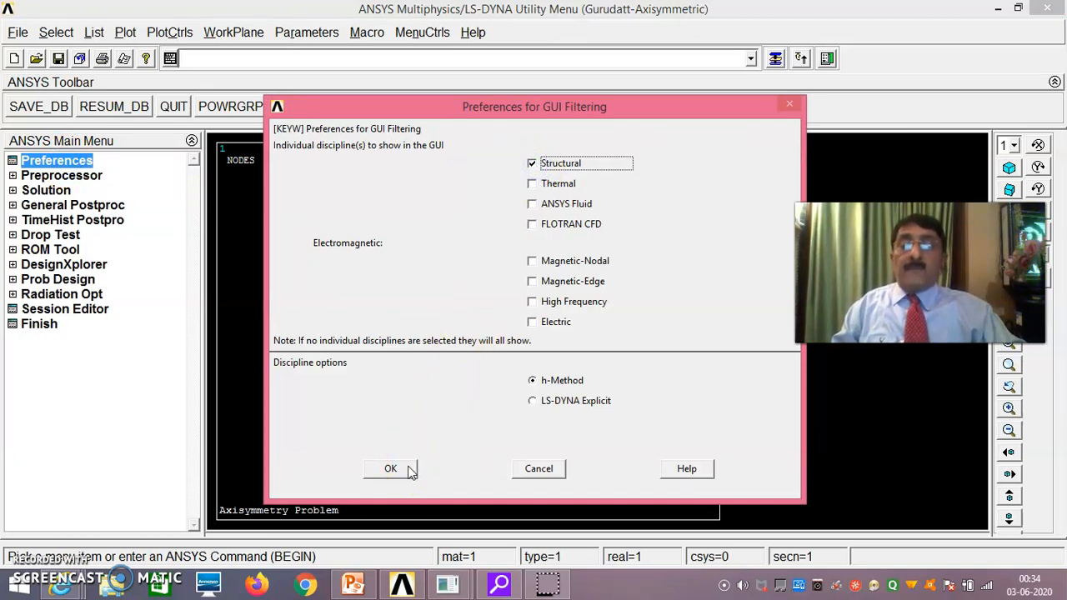
pyautogui.click(408, 468)
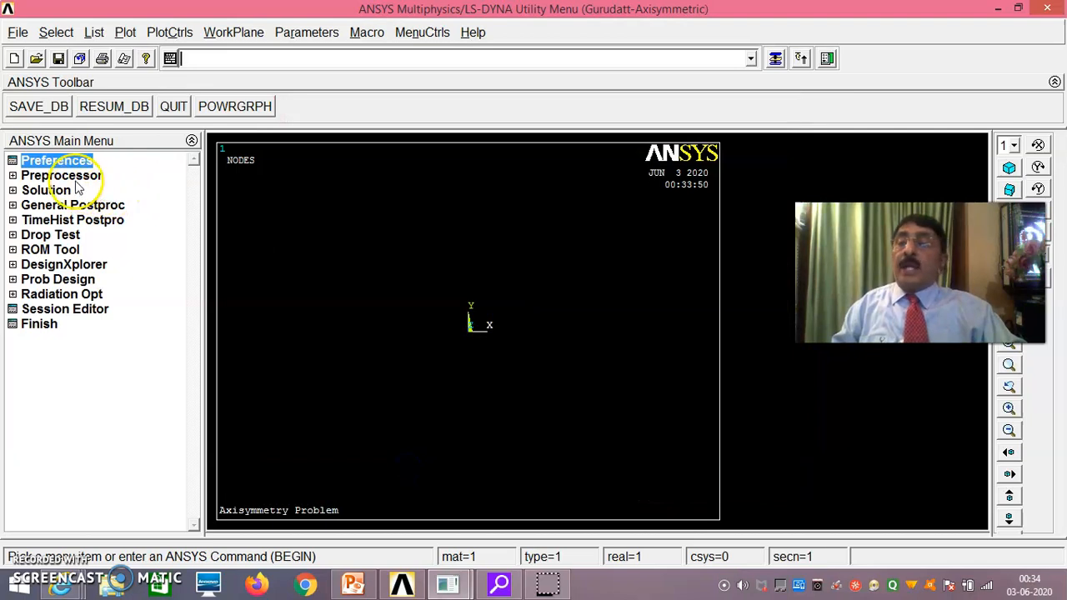
# - Add the structural solid element Quad 4 node 182 as element type 1
pyautogui.click(73, 176)
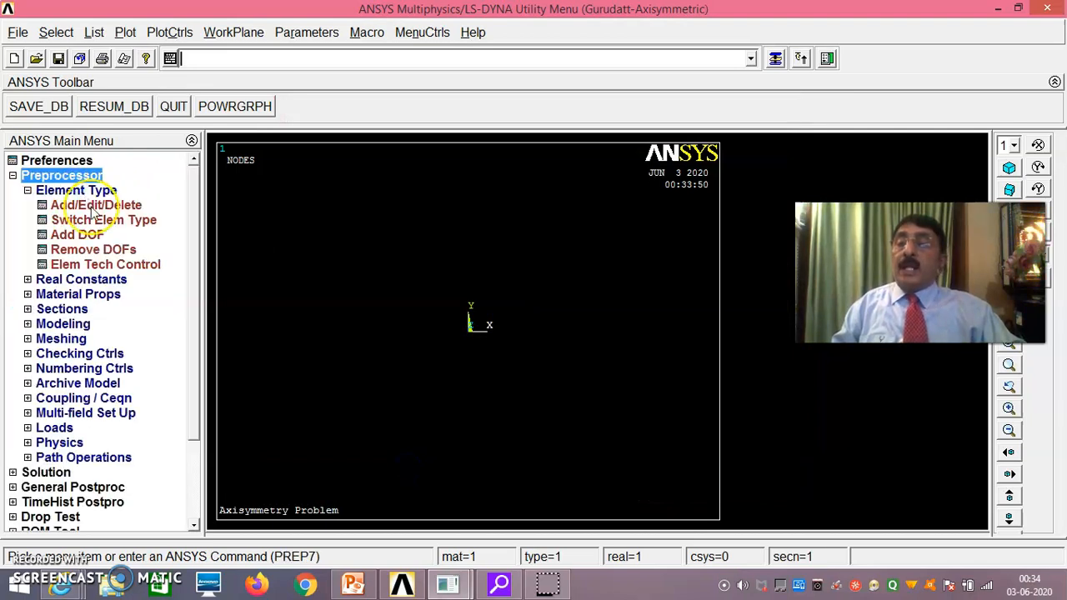
pyautogui.click(94, 208)
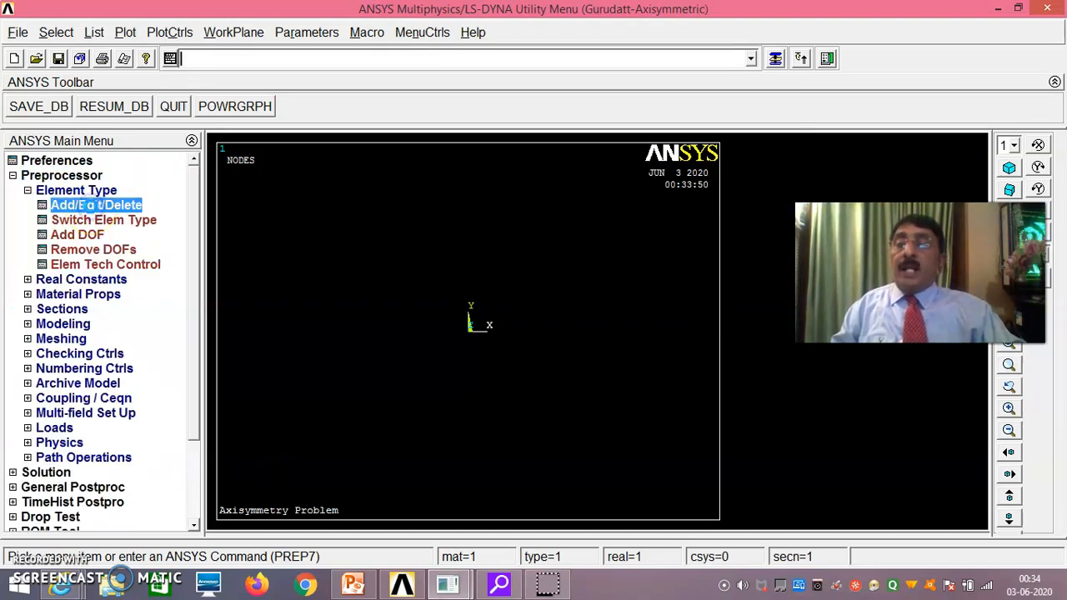
pyautogui.click(117, 400)
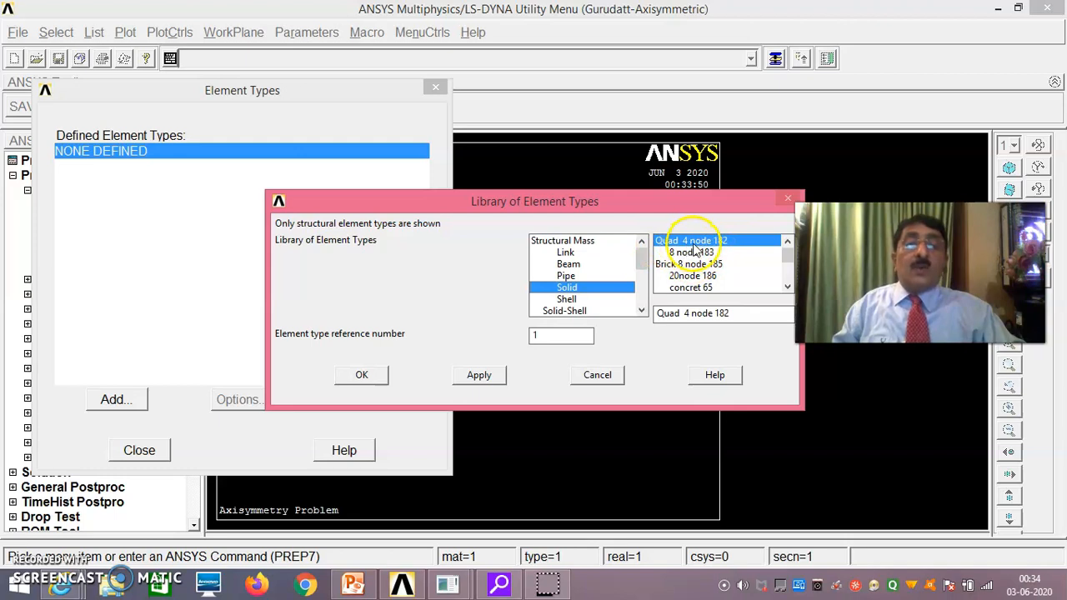
pyautogui.click(362, 376)
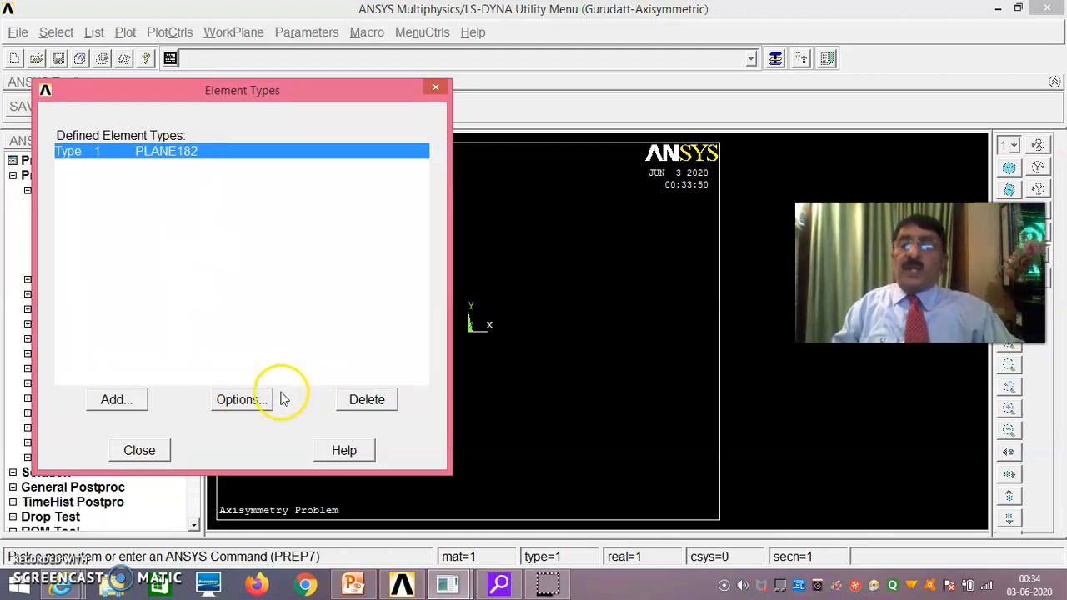
# - Set the PLANE182 element behavior (K3) to Axisymmetric and close the element type definitions
pyautogui.click(241, 400)
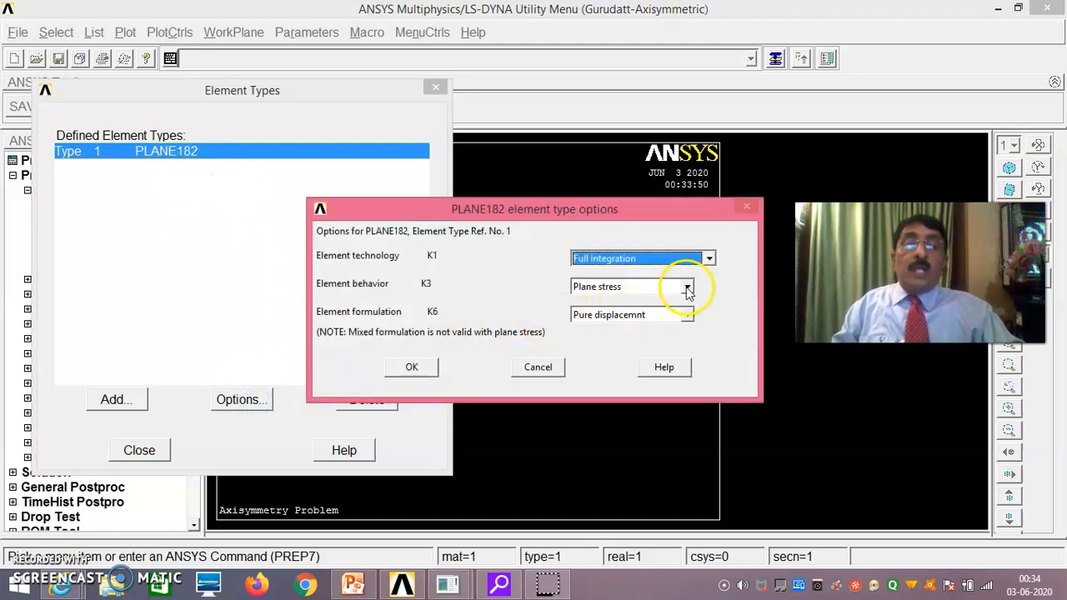
pyautogui.click(687, 288)
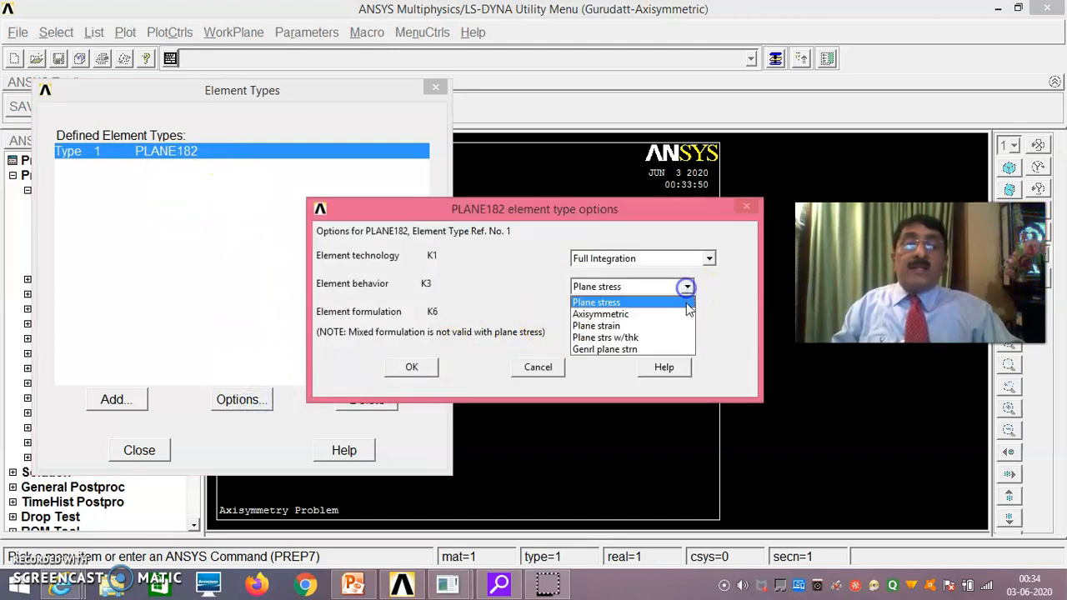
pyautogui.click(634, 315)
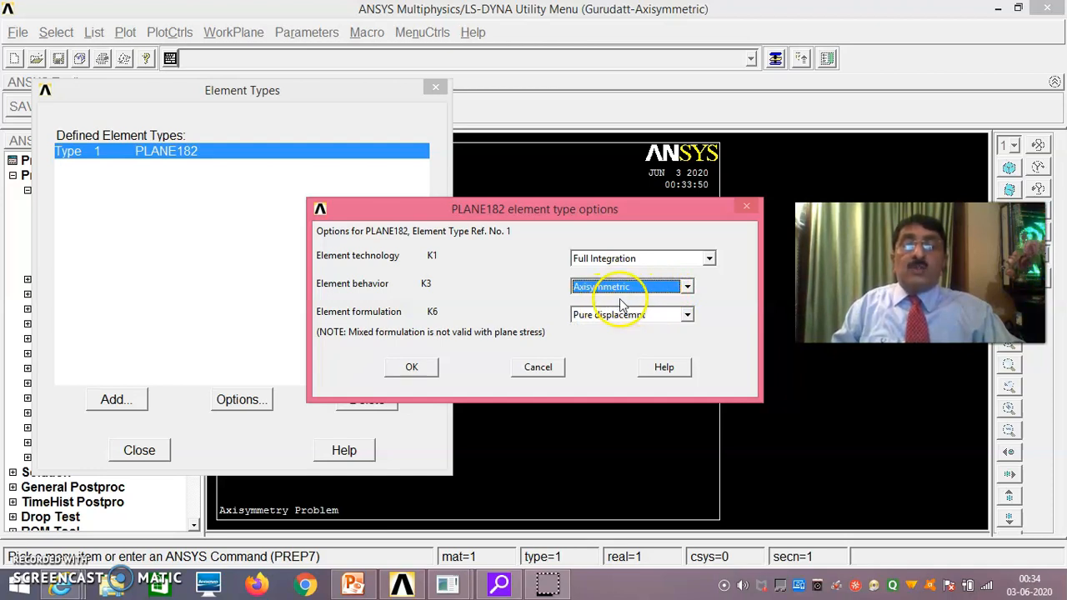
pyautogui.click(425, 368)
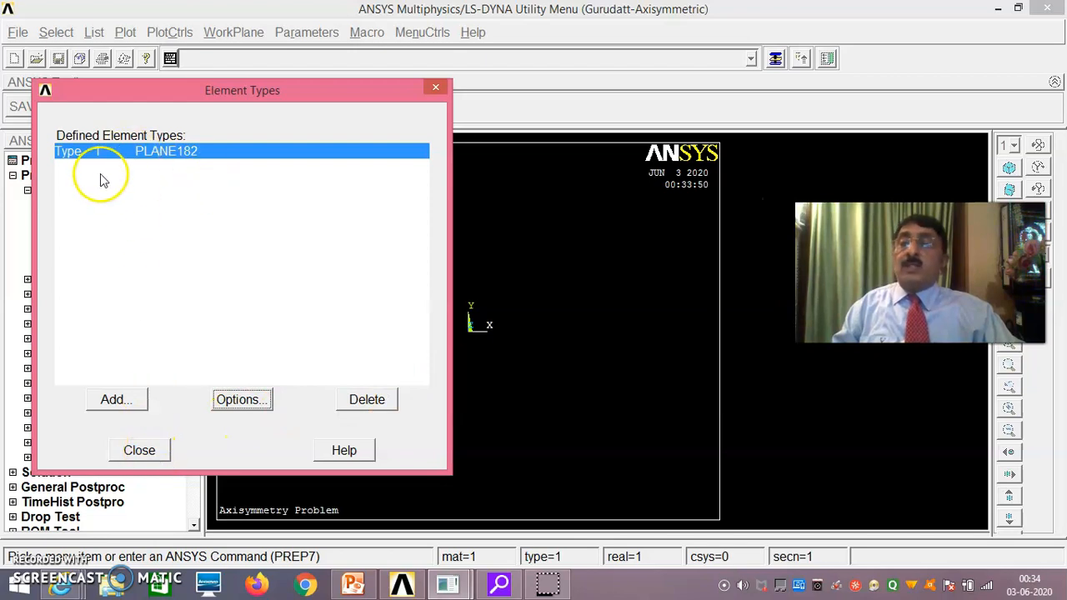
pyautogui.click(141, 451)
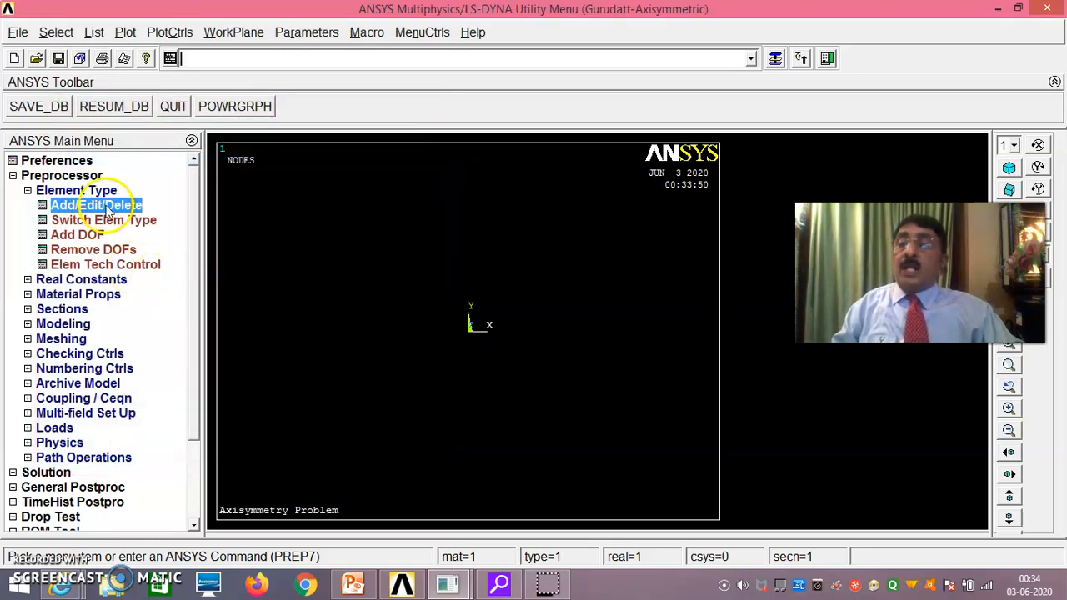
# - Review the commands recorded in the log file for the title, preferences and element type, and close the listing
pyautogui.click(16, 33)
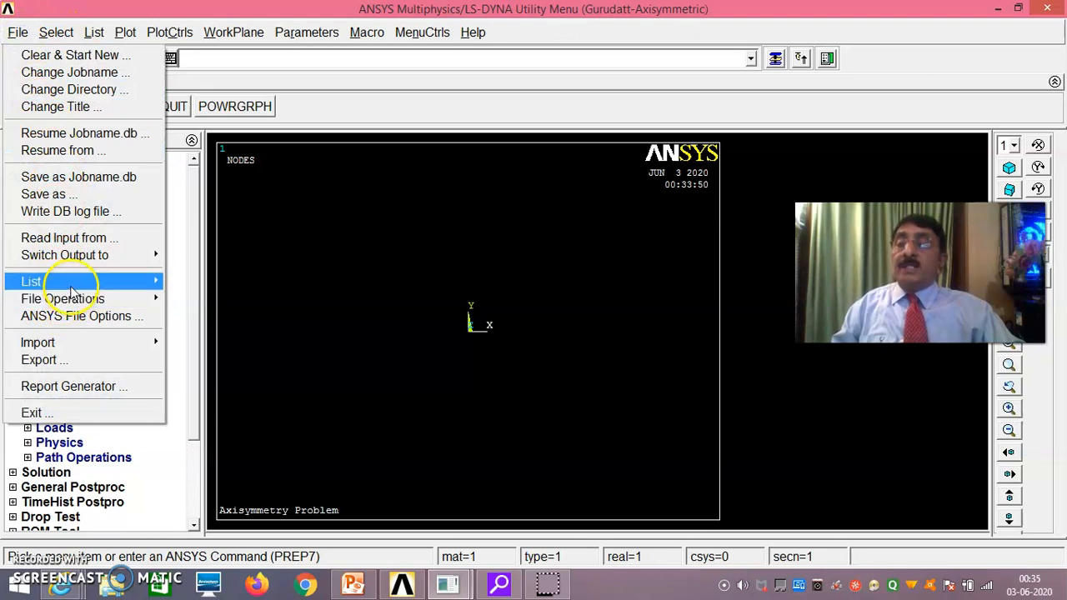
pyautogui.moveTo(54, 282)
pyautogui.click(208, 282)
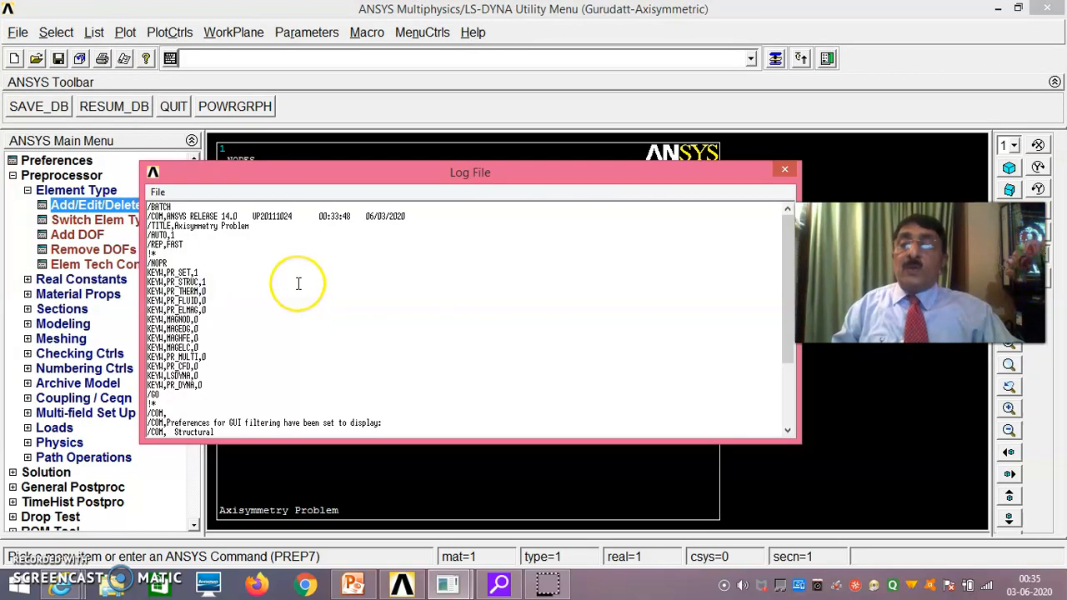
pyautogui.scroll(-2, 298, 283)
pyautogui.scroll(-1, 299, 283)
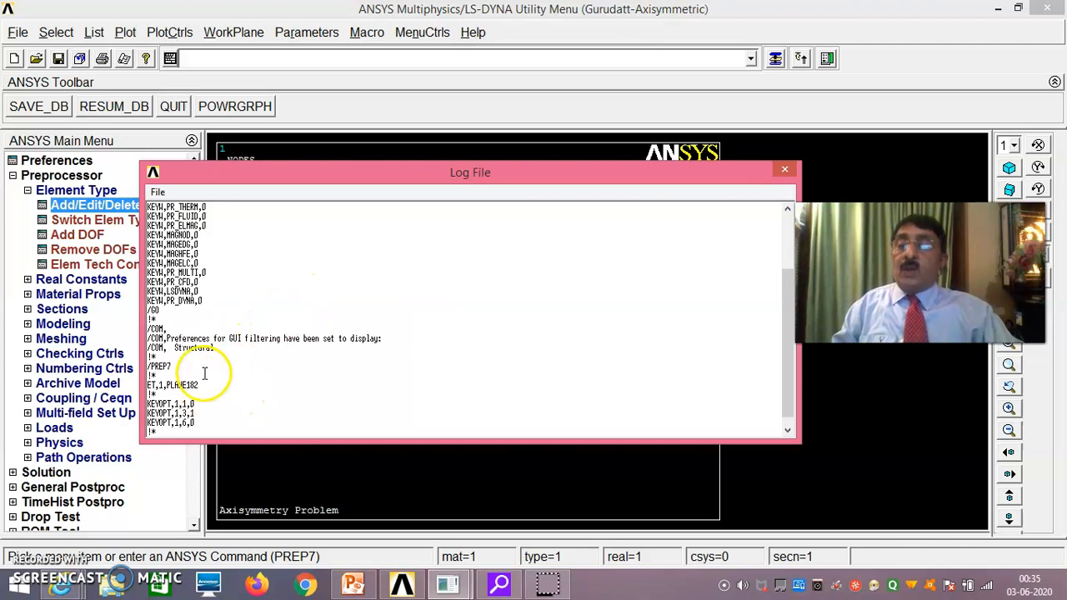
pyautogui.scroll(3, 250, 359)
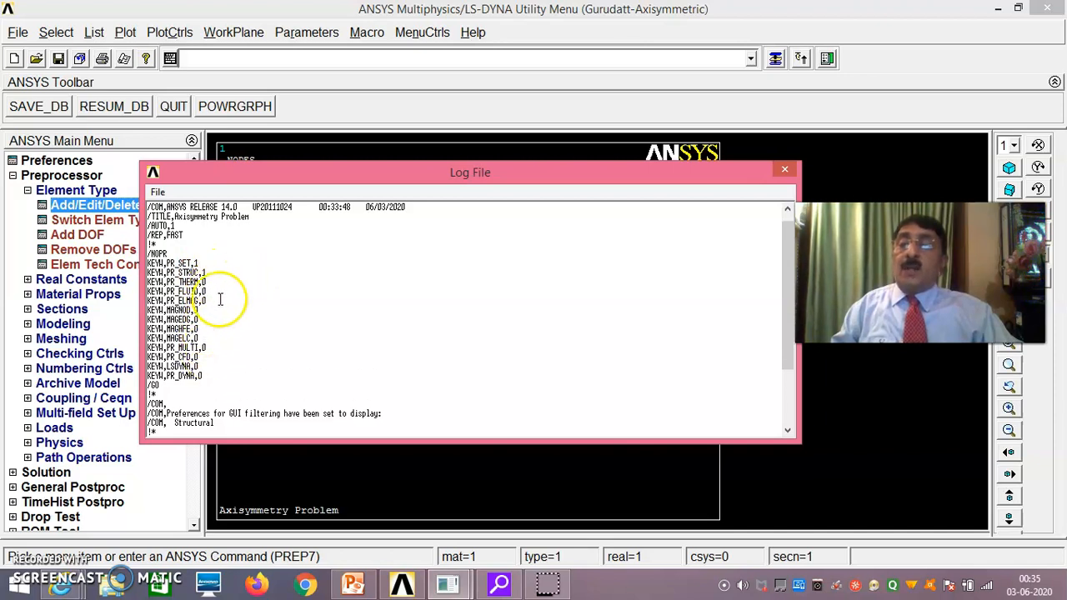
pyautogui.scroll(-3, 250, 288)
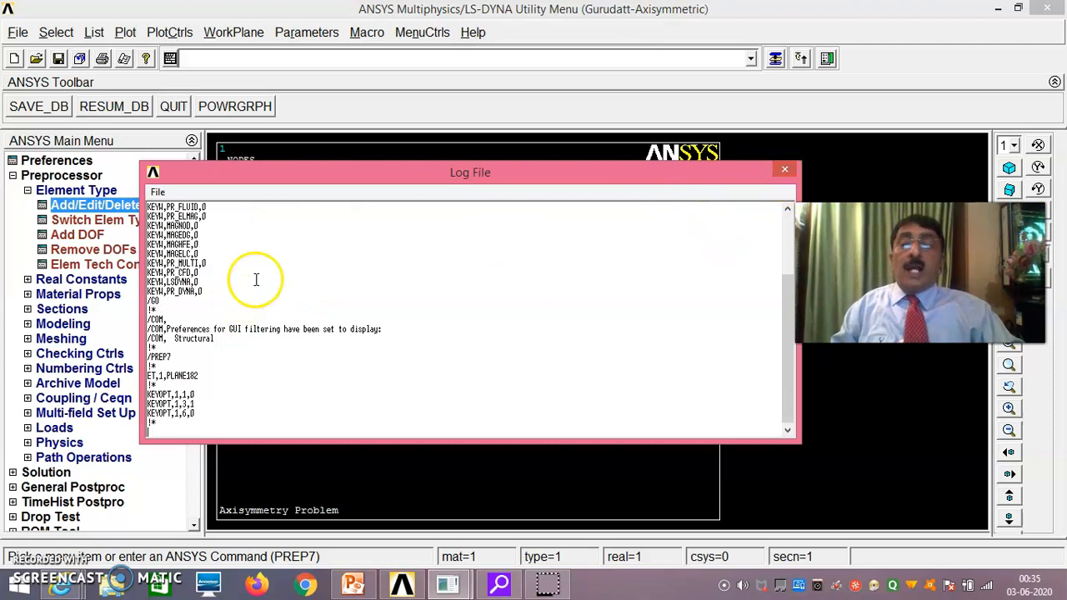
pyautogui.click(784, 172)
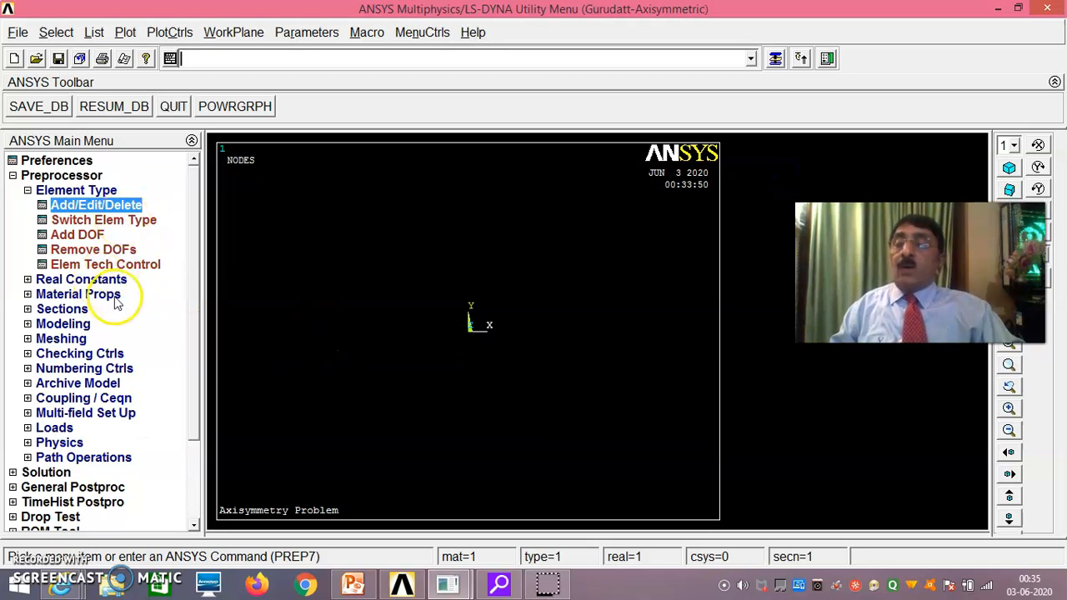
# - Choose the structural linear elastic isotropic model for material number 1 and open its properties
pyautogui.click(100, 297)
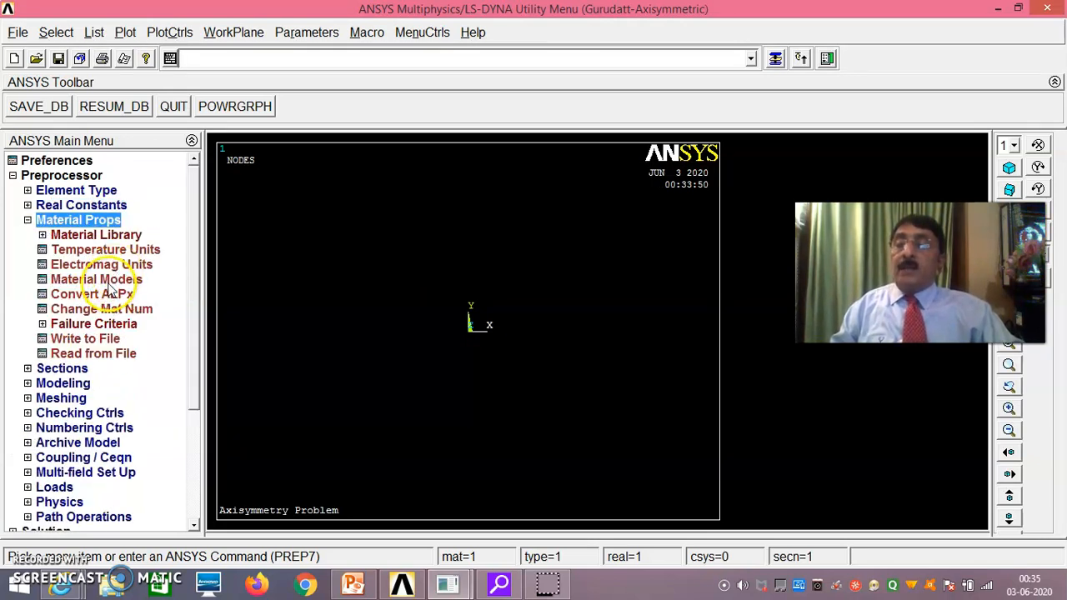
pyautogui.click(106, 281)
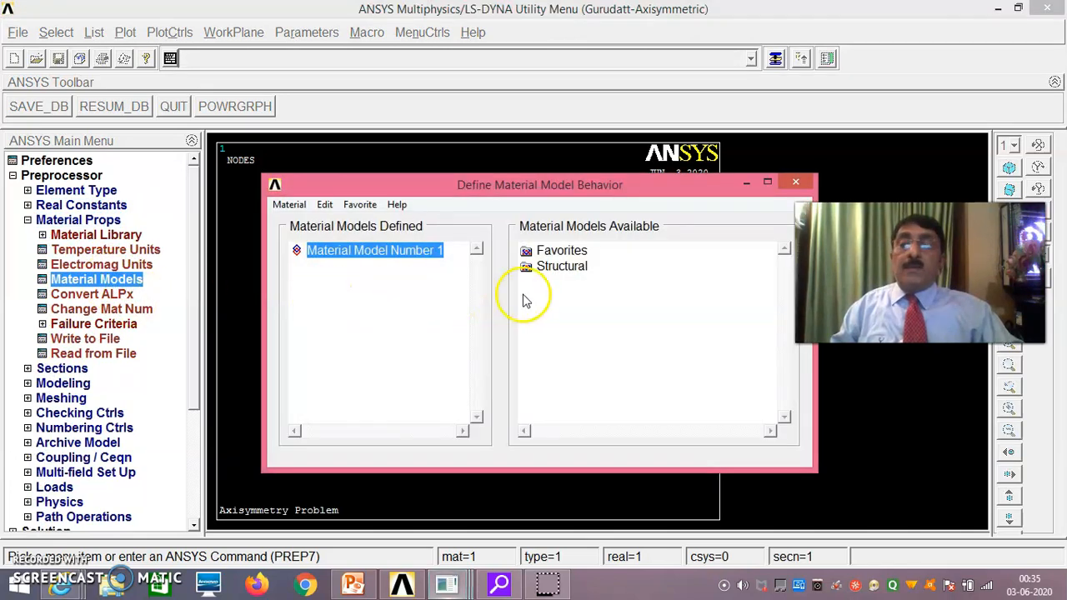
pyautogui.doubleClick(562, 267)
pyautogui.doubleClick(577, 283)
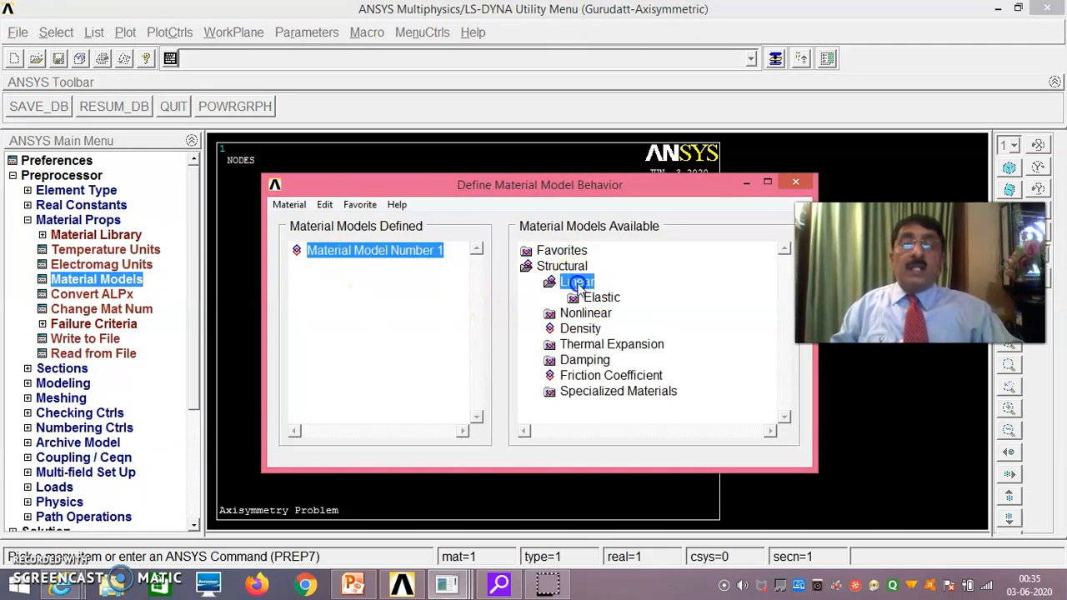
pyautogui.doubleClick(602, 299)
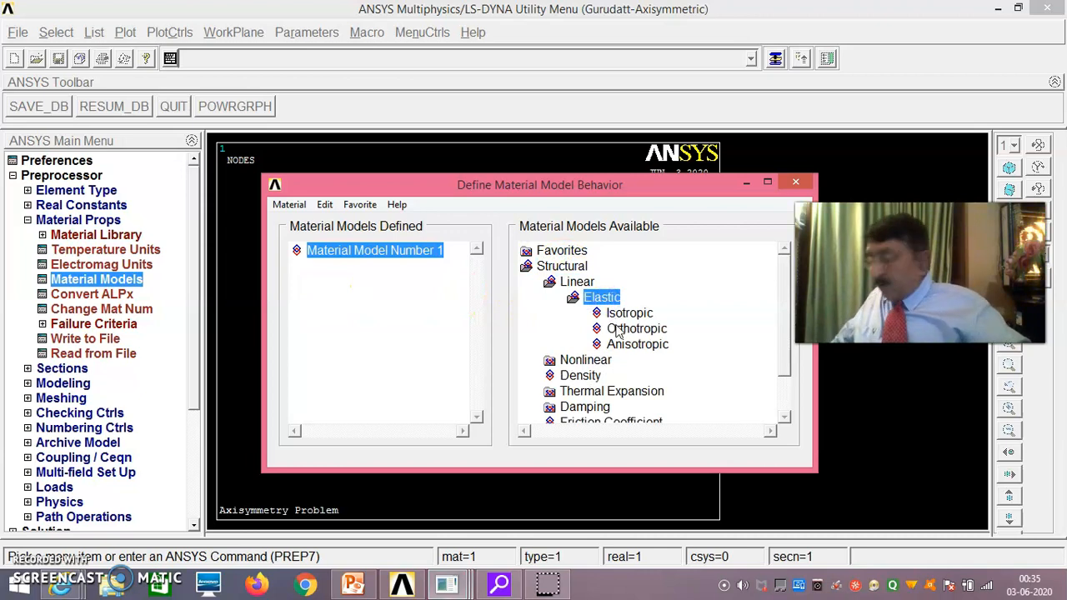
pyautogui.doubleClick(630, 313)
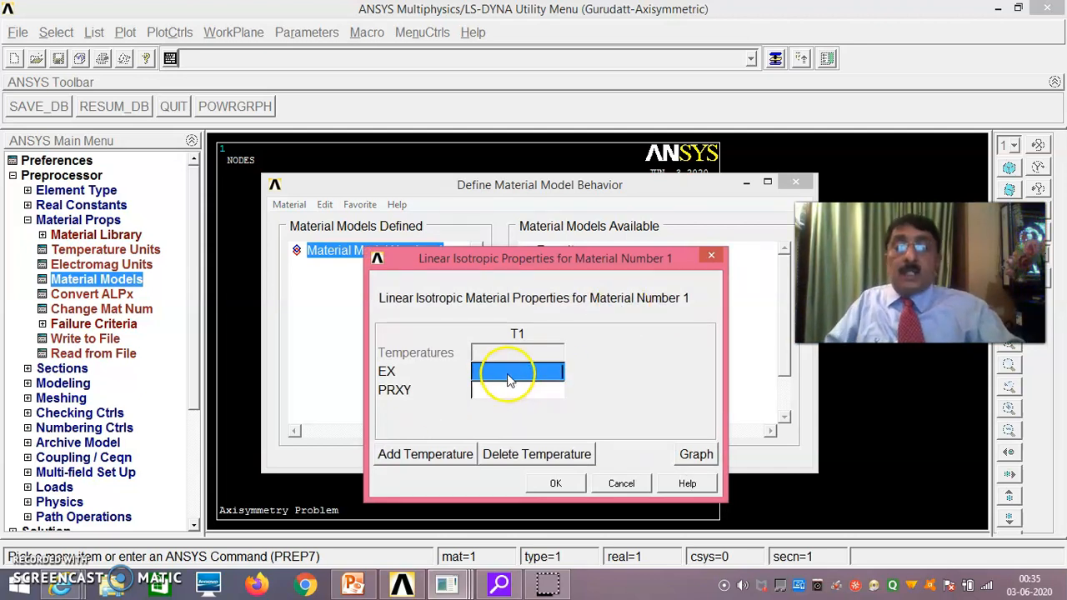
# - Set EX to 2e5 and PRXY to 0.3 for material number 1, and close the material model definition
pyautogui.write('2e5')
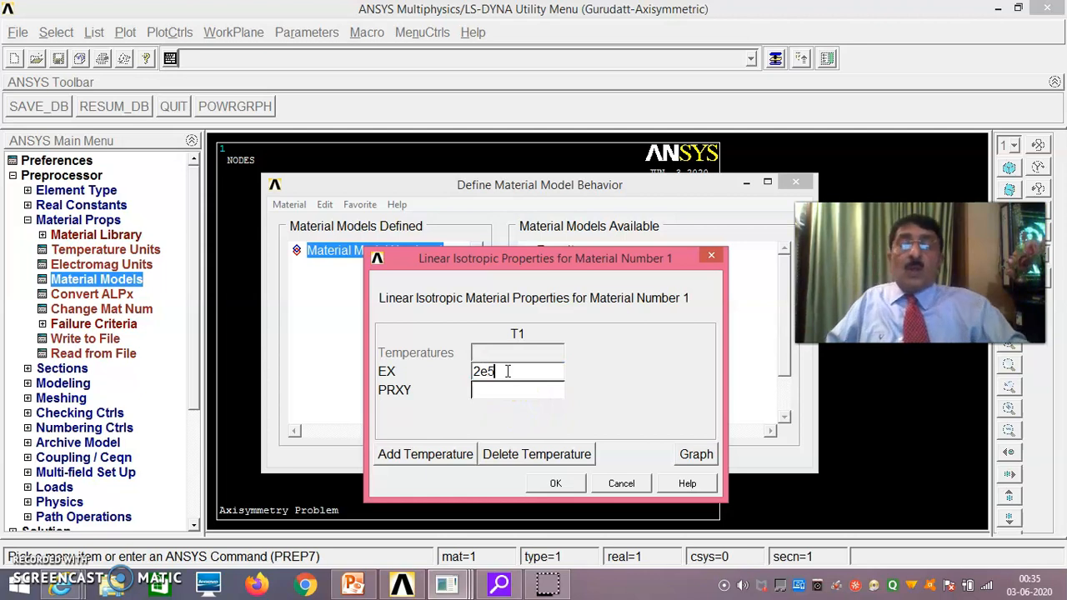
pyautogui.click(497, 398)
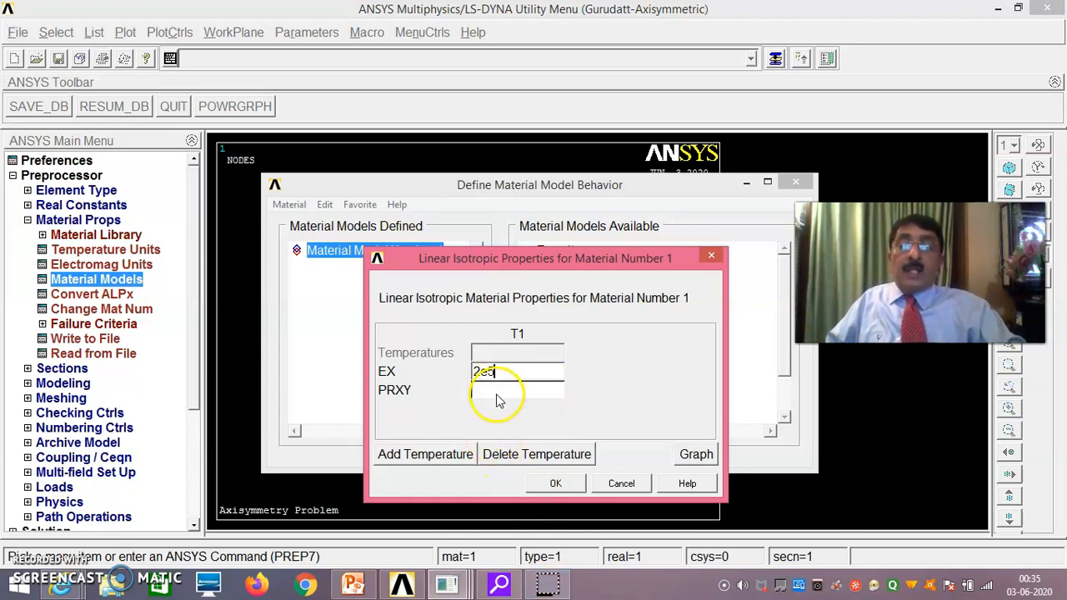
pyautogui.click(497, 397)
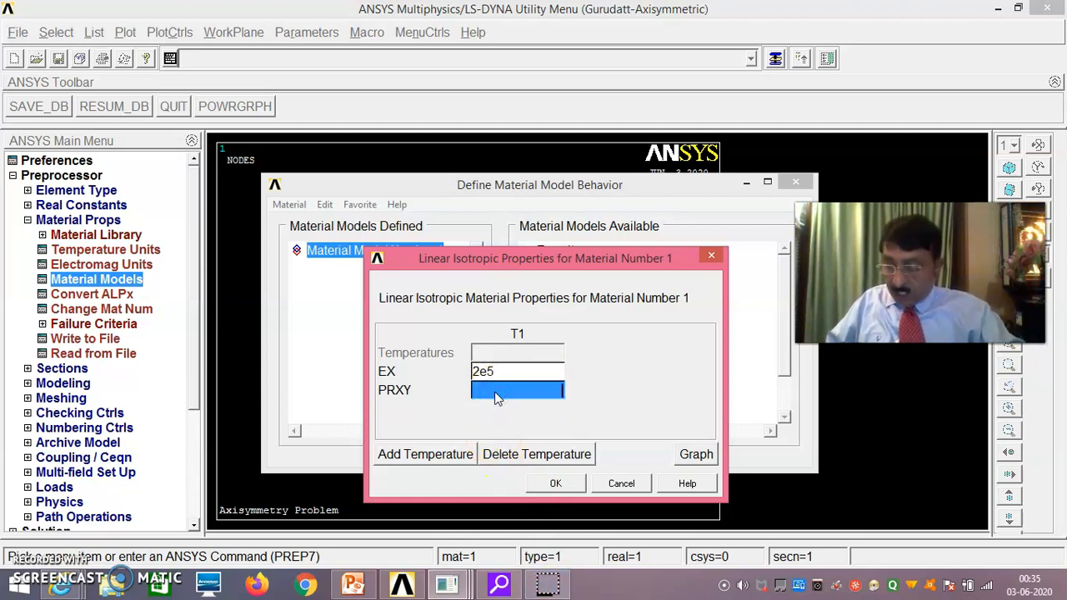
pyautogui.write('0')
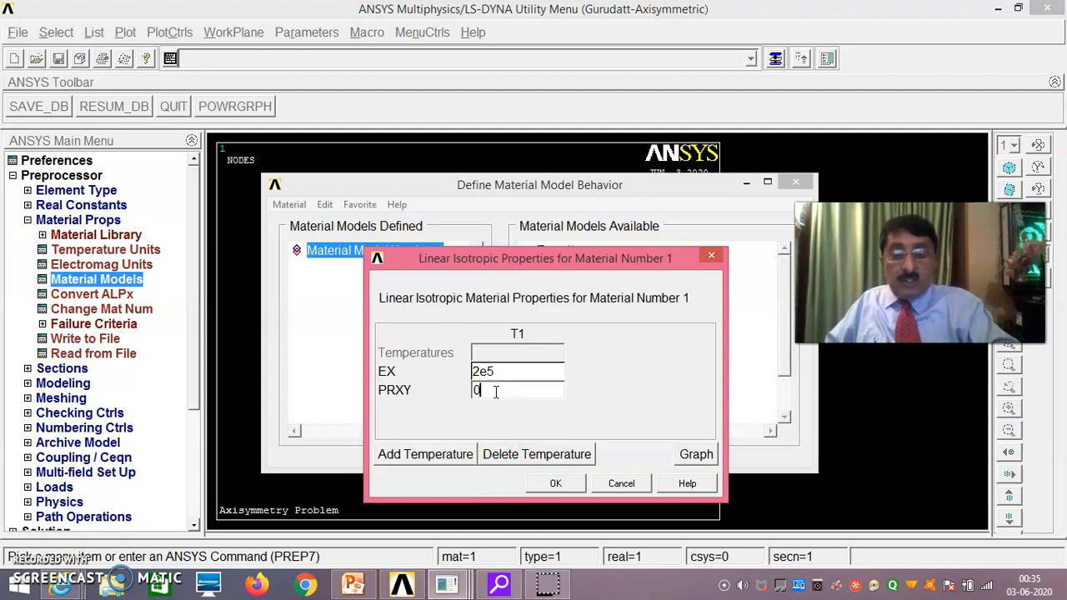
pyautogui.write('.3')
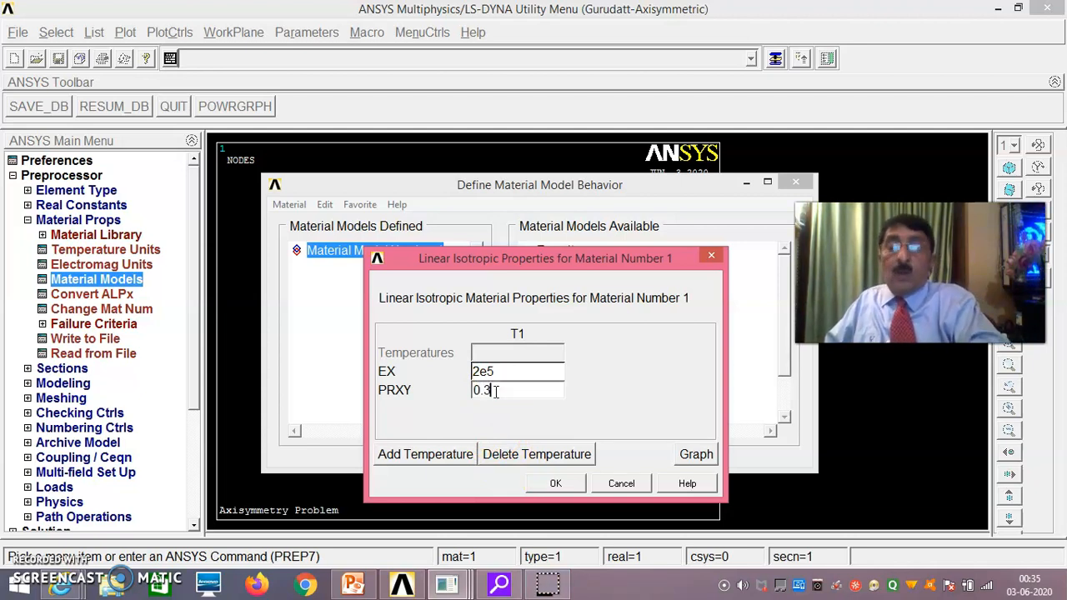
pyautogui.click(557, 484)
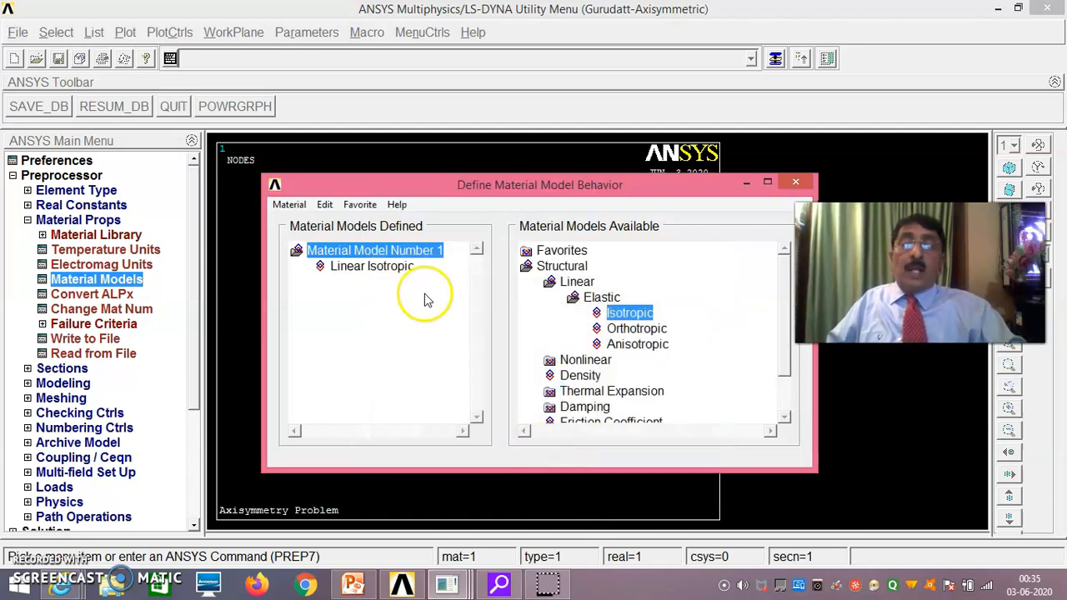
pyautogui.click(290, 204)
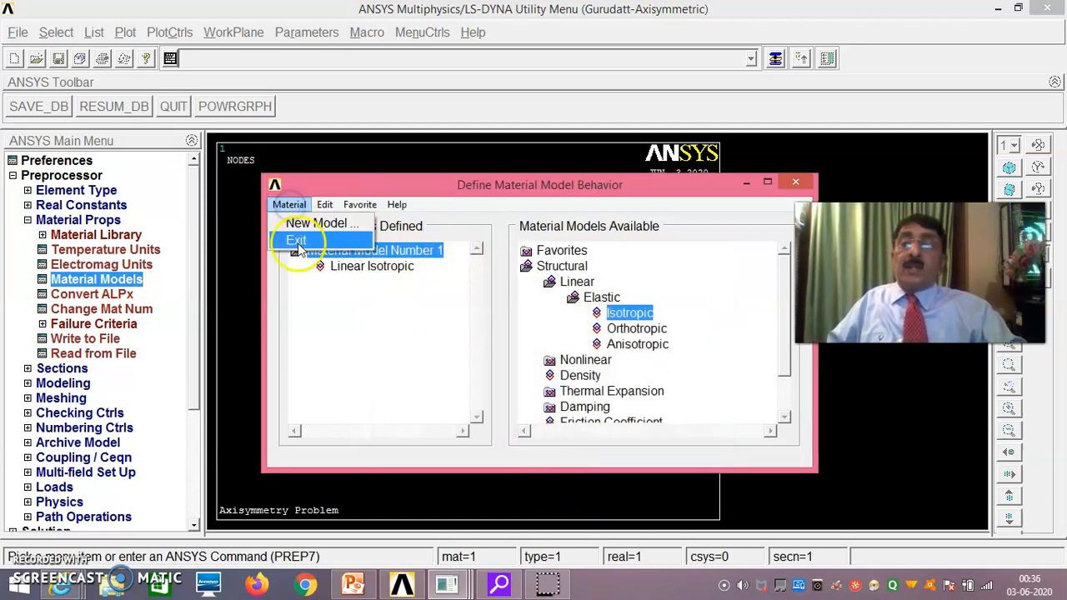
pyautogui.click(296, 239)
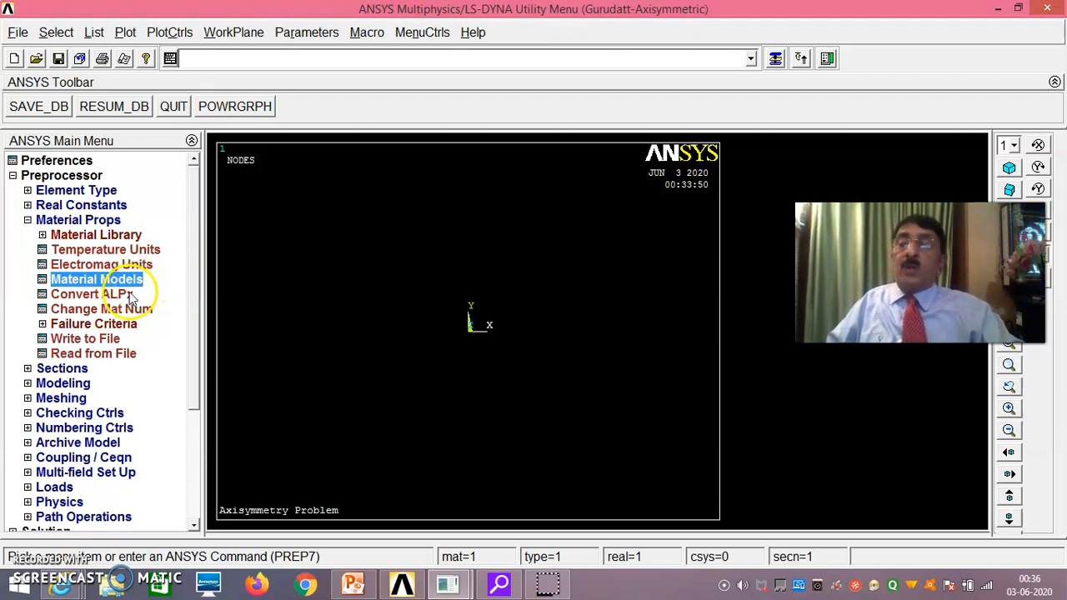
# - Create keypoint 1 in the active coordinate system at X 0, Y 0
pyautogui.click(75, 384)
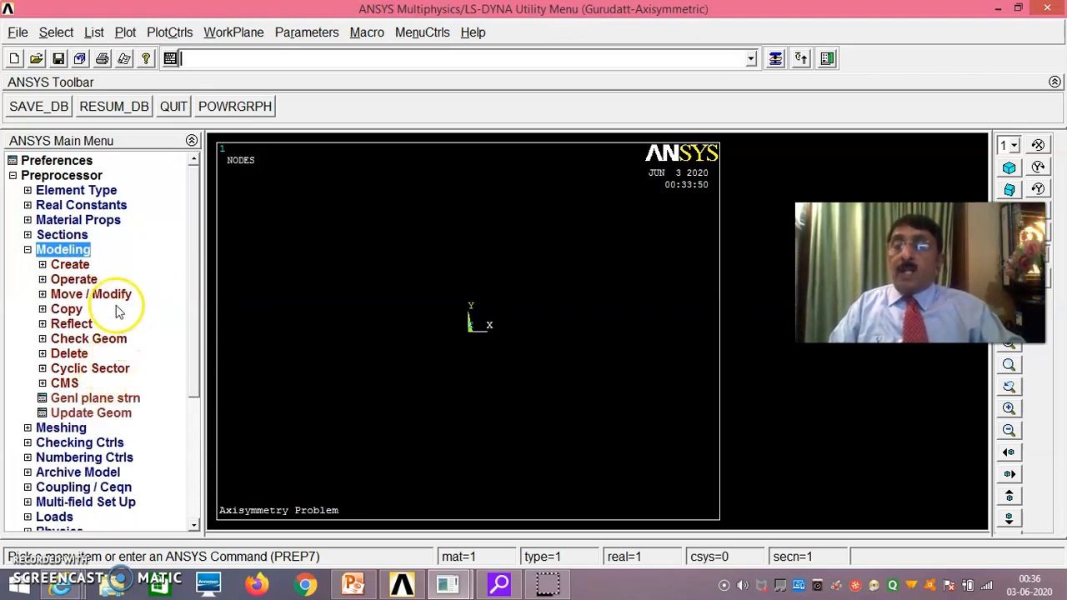
pyautogui.click(74, 265)
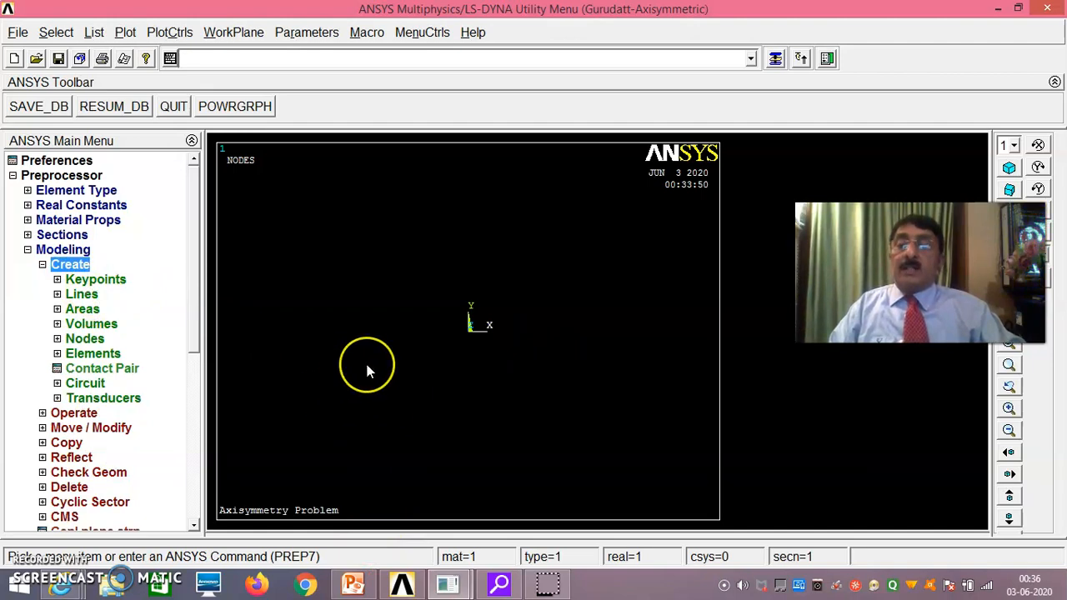
pyautogui.click(112, 282)
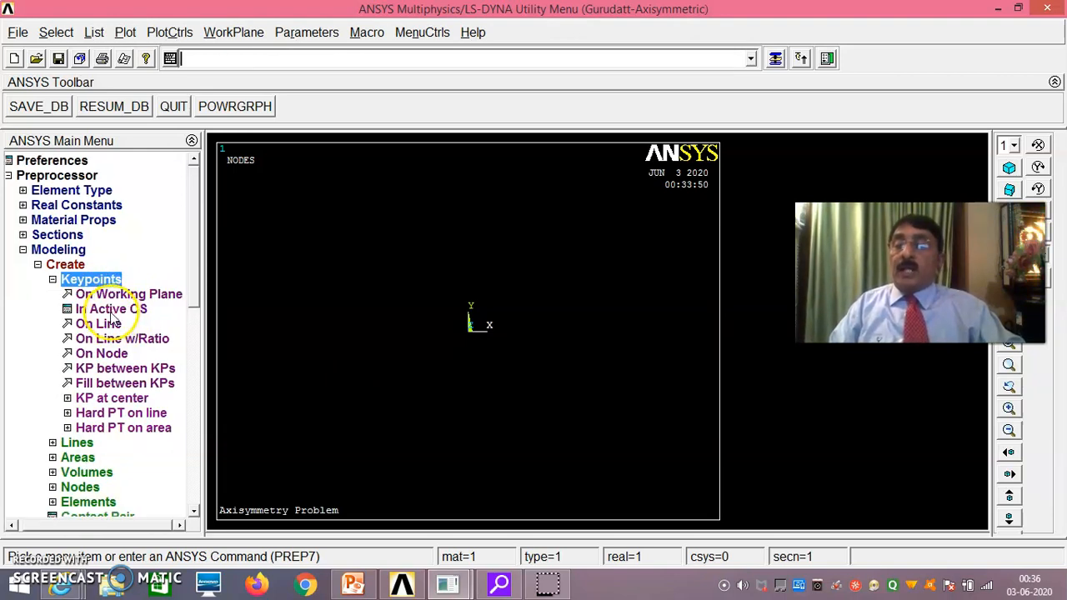
pyautogui.click(112, 310)
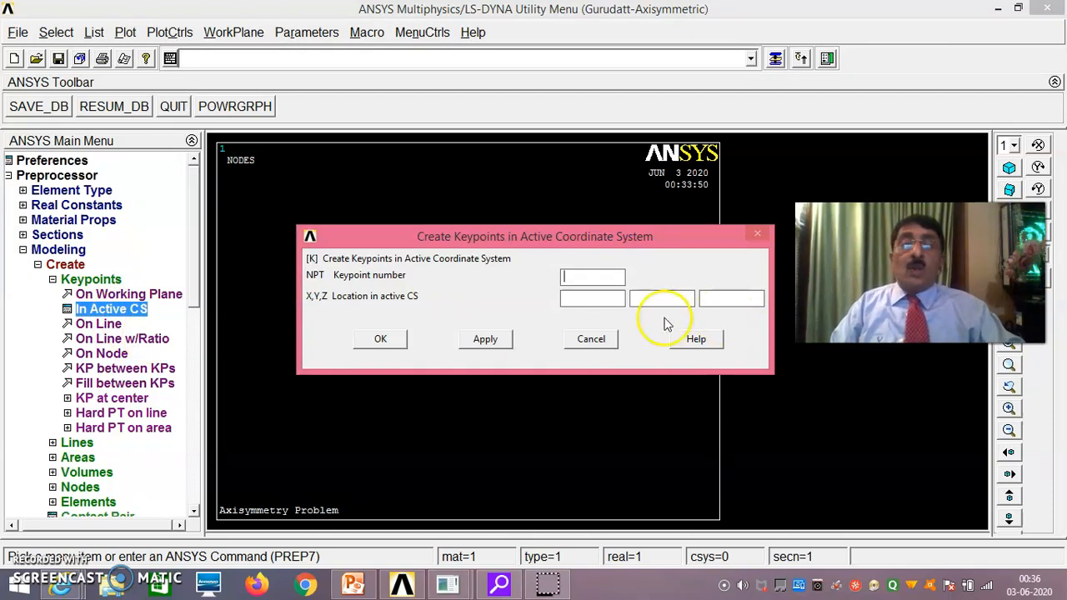
pyautogui.click(580, 300)
pyautogui.click(643, 298)
pyautogui.write('0')
pyautogui.click(592, 280)
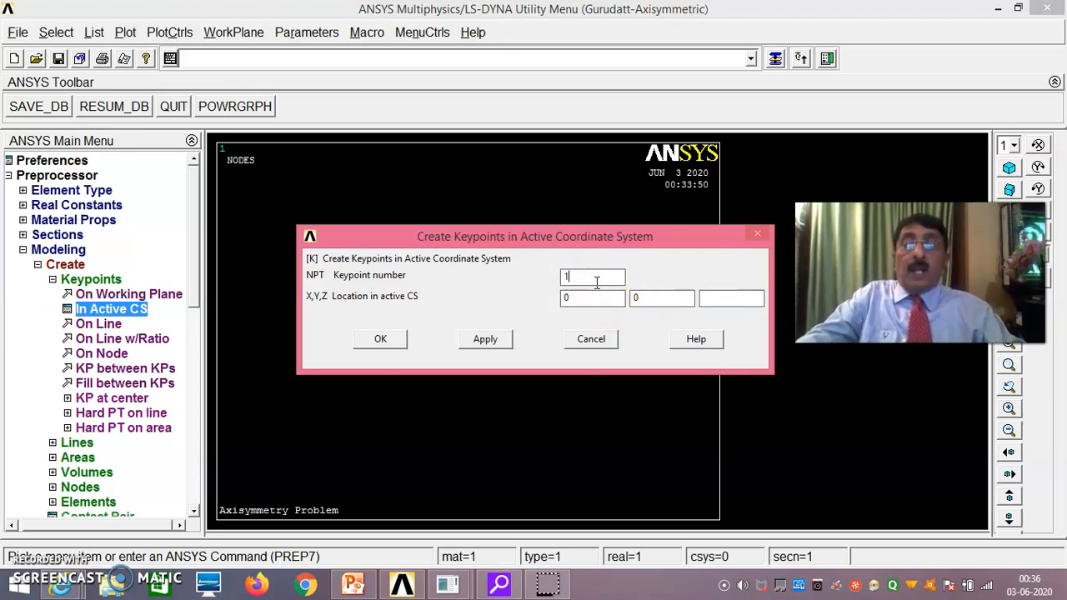
pyautogui.click(486, 339)
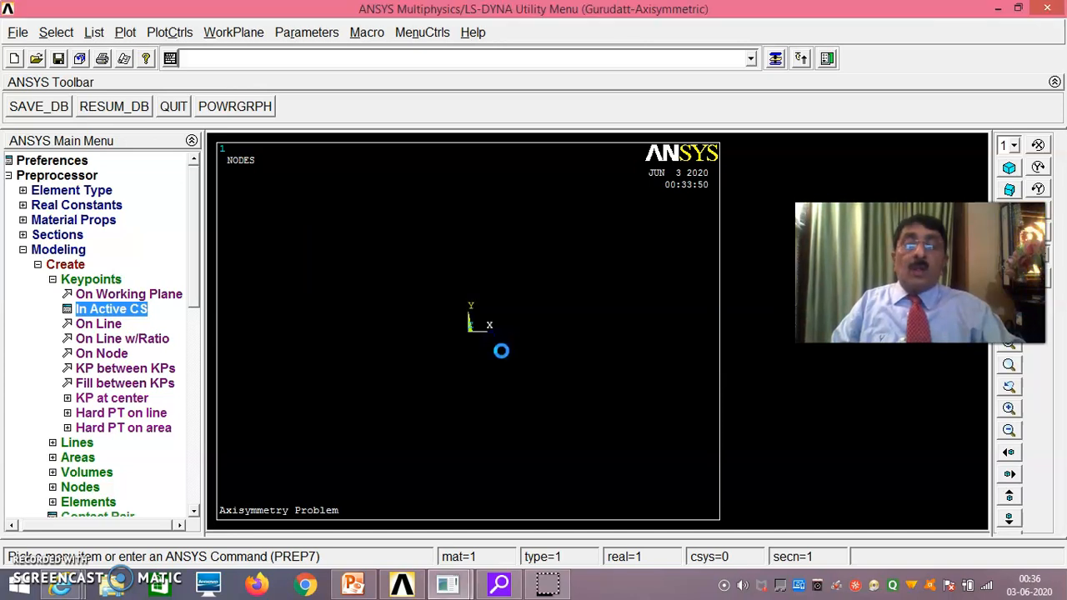
# - Create keypoint 2 in the active coordinate system at X 50, Y 0
pyautogui.click(584, 280)
pyautogui.press('BackSpace')
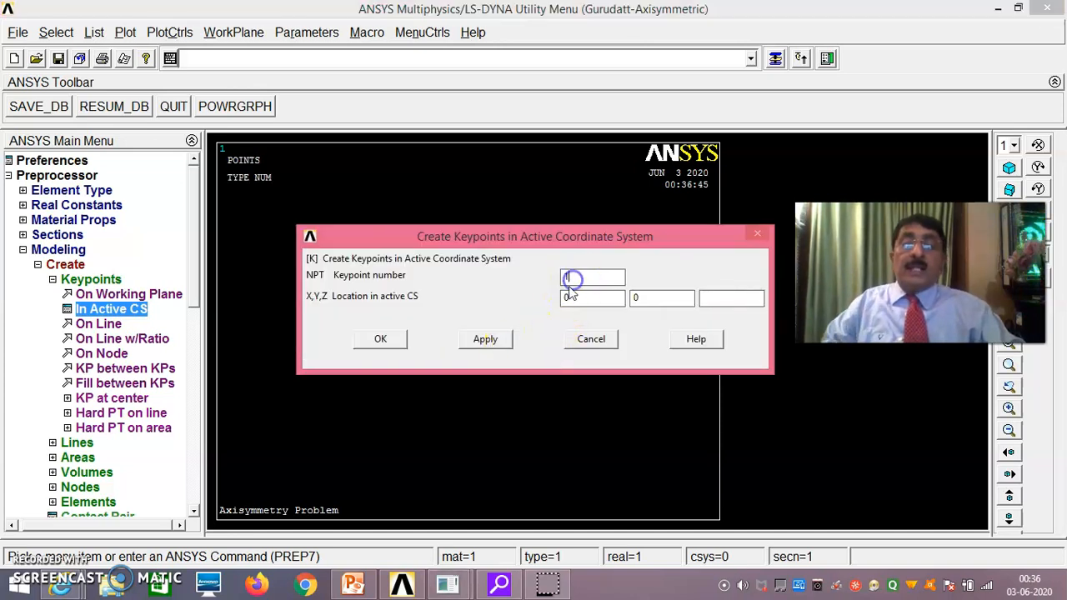
pyautogui.write('2')
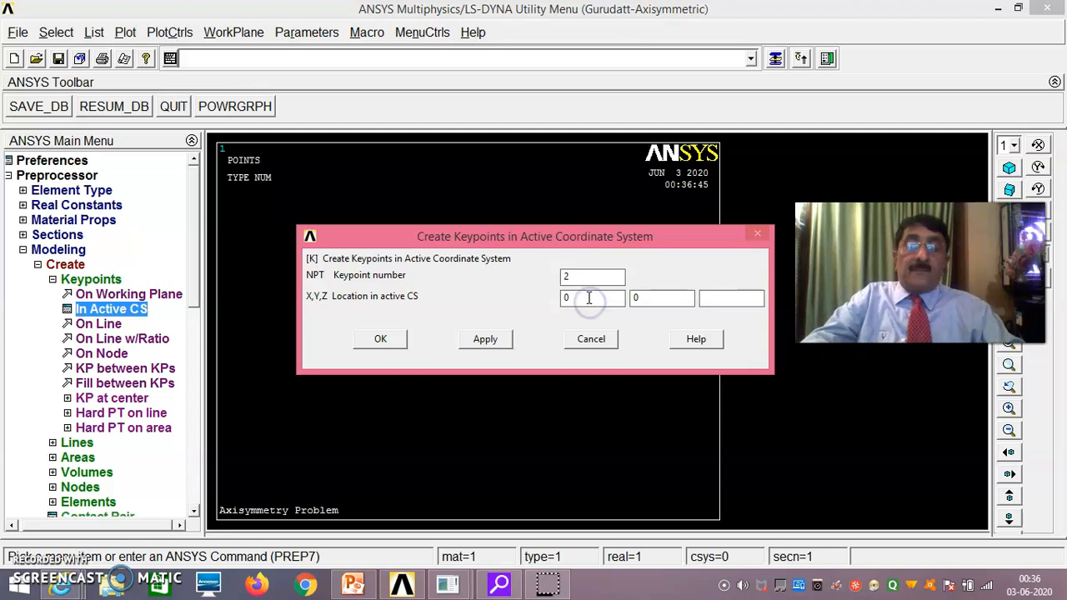
pyautogui.click(588, 298)
pyautogui.press('BackSpace')
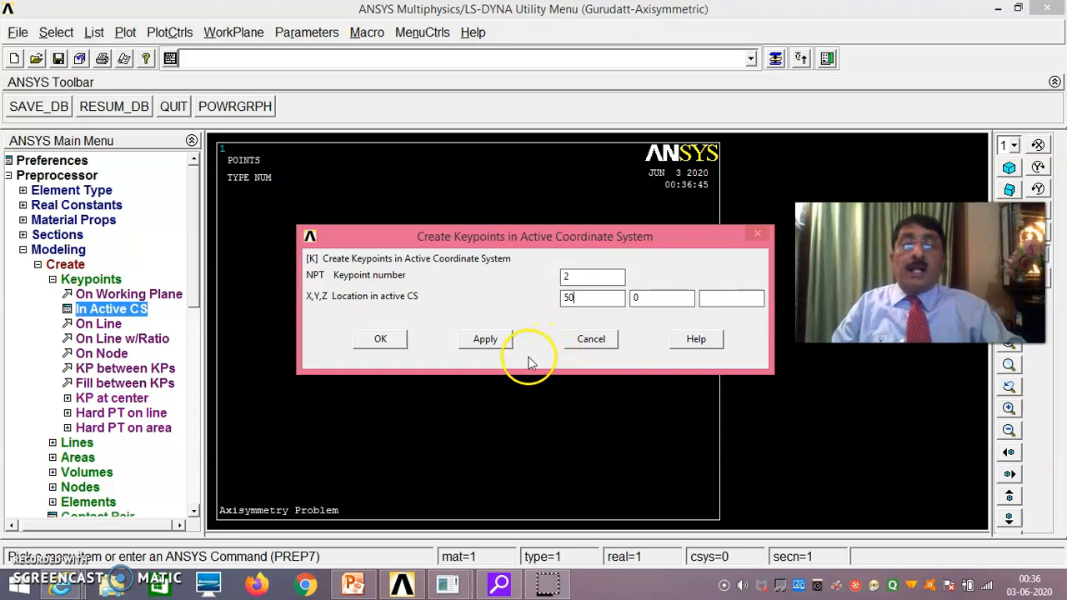
pyautogui.click(488, 342)
# - Create keypoint 3 in the active coordinate system at X 50, Y 240
pyautogui.click(591, 279)
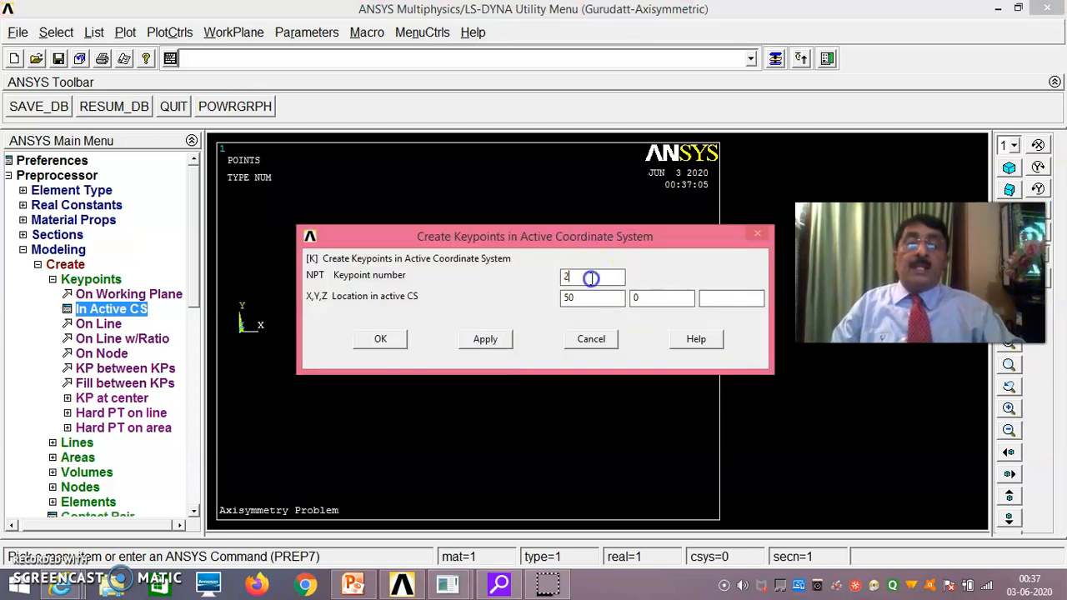
pyautogui.press('BackSpace')
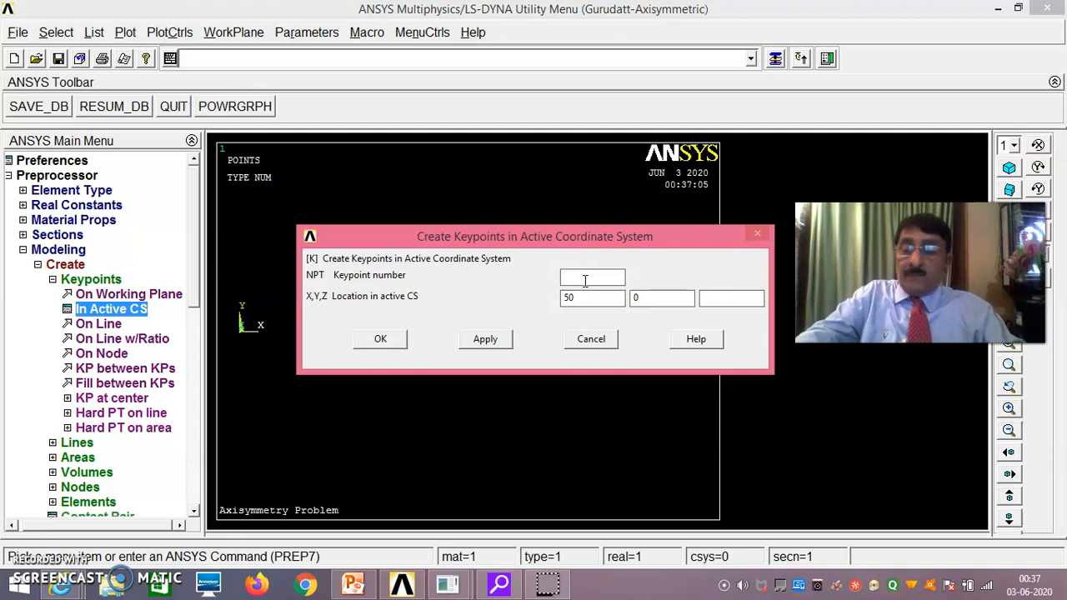
pyautogui.click(639, 300)
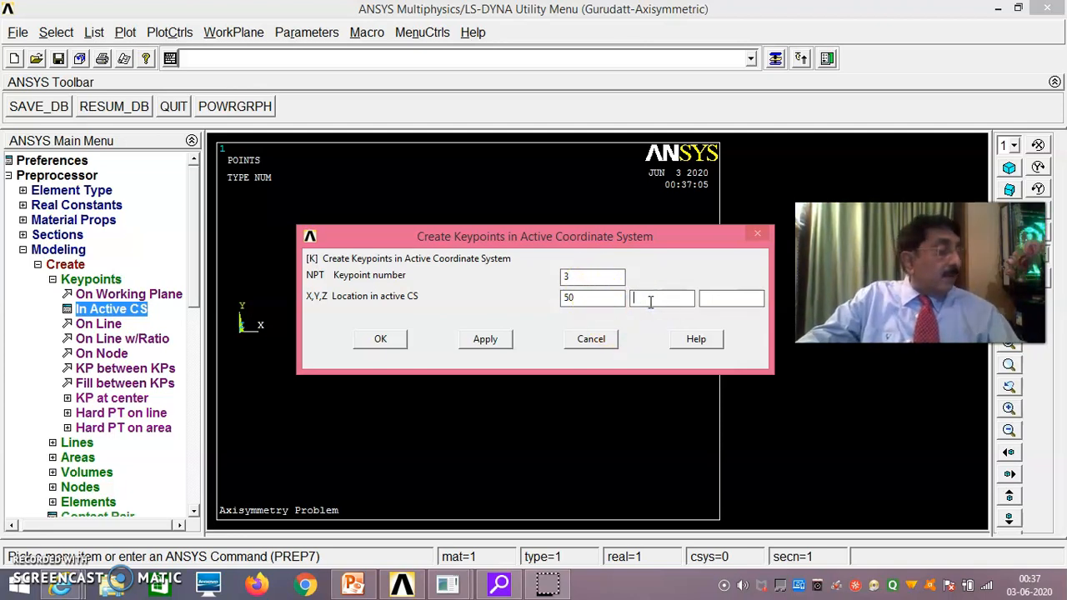
pyautogui.click(649, 301)
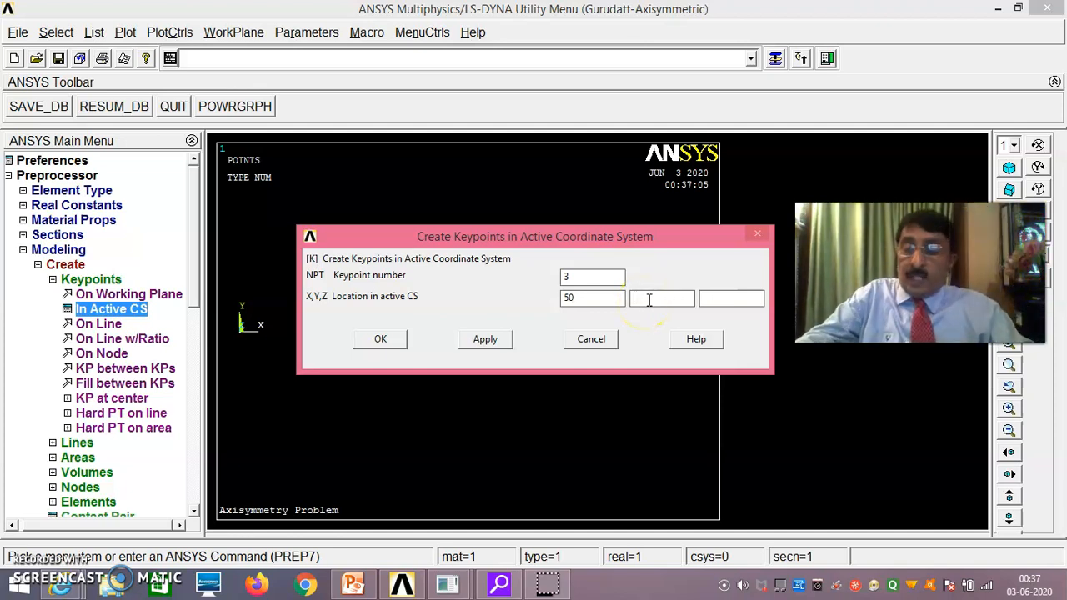
pyautogui.write('24')
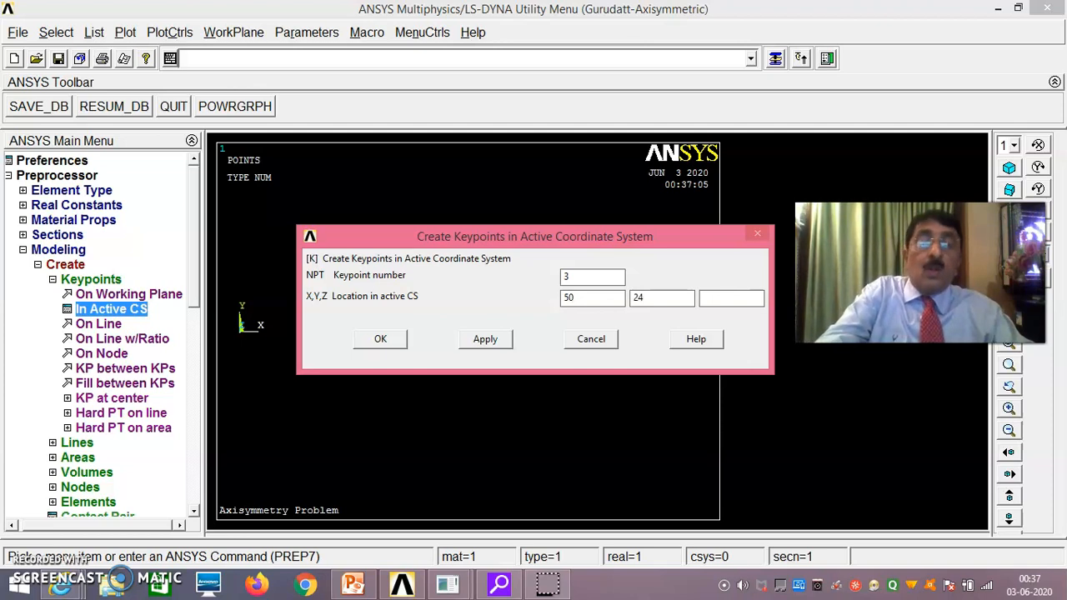
pyautogui.write('0')
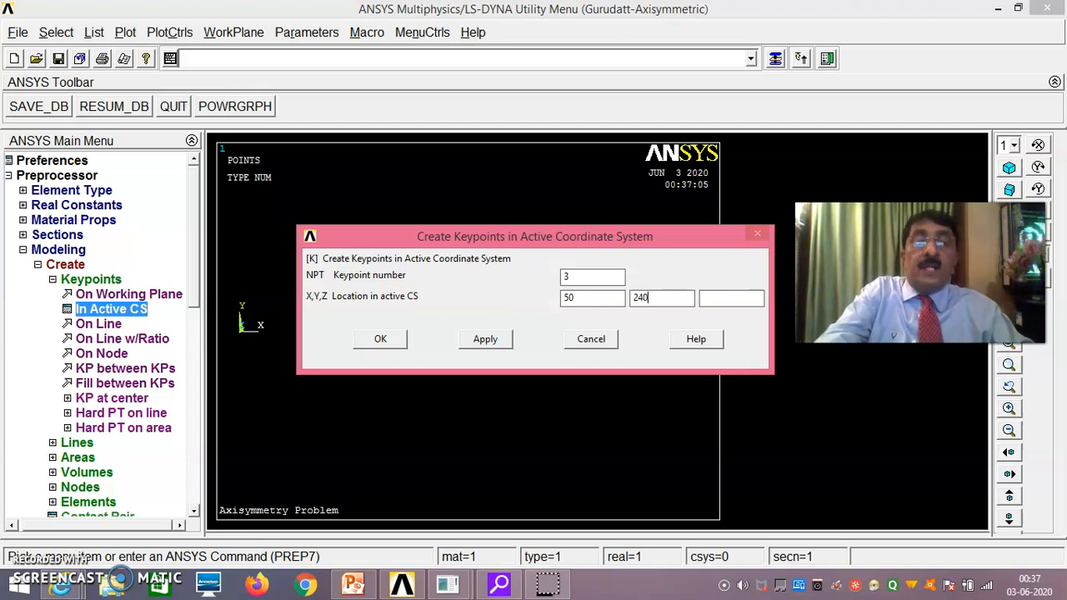
pyautogui.click(492, 341)
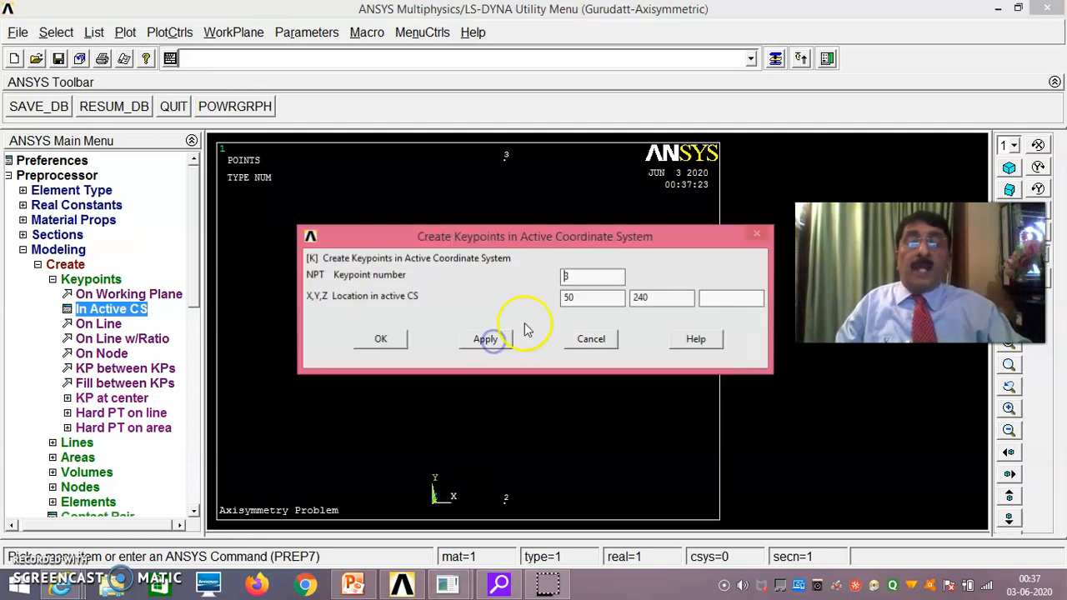
# - Create keypoint 4 in the active coordinate system at X 0, Y 240, moving the keypoint dialog aside
pyautogui.moveTo(558, 244); pyautogui.dragTo(589, 242)
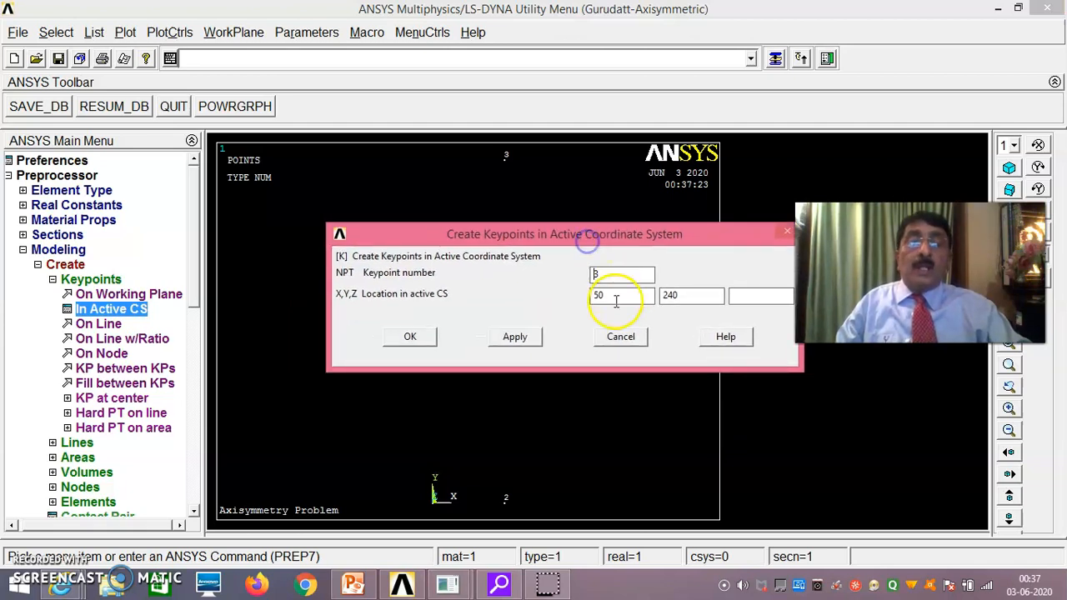
pyautogui.click(606, 272)
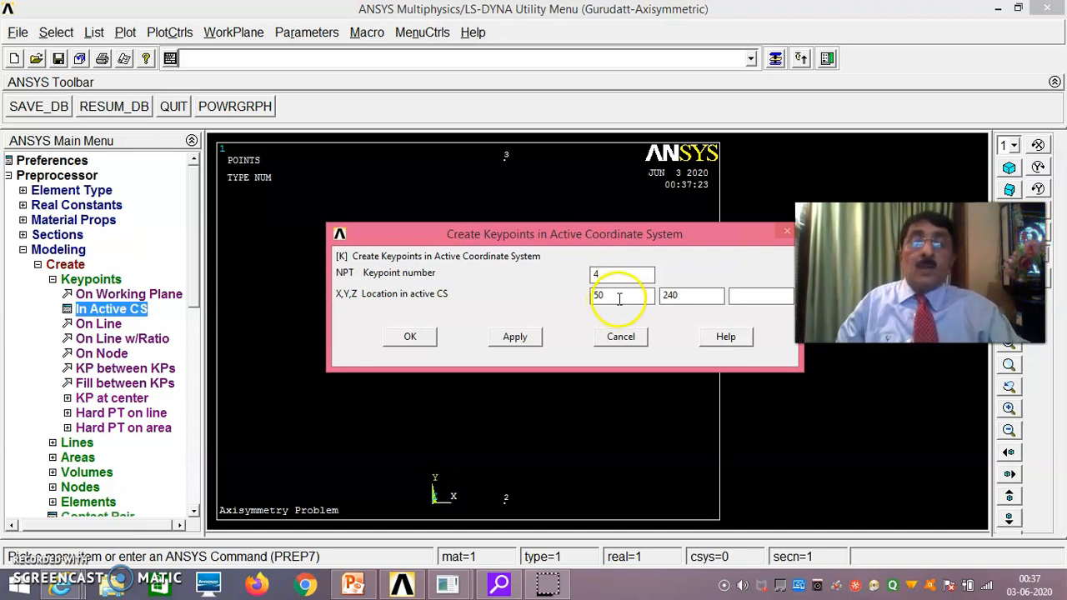
pyautogui.click(614, 297)
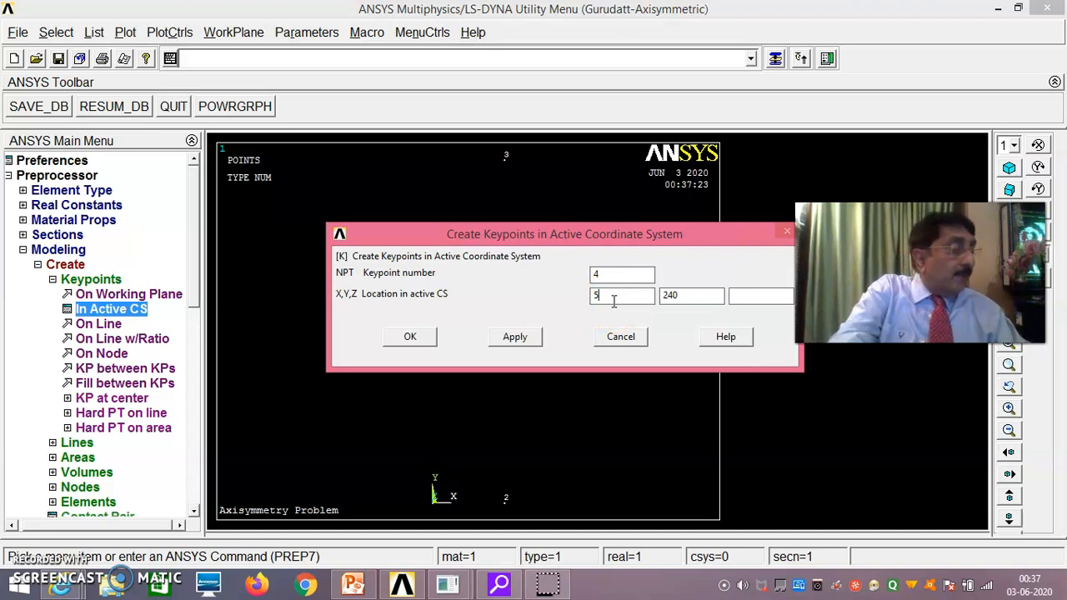
pyautogui.click(612, 302)
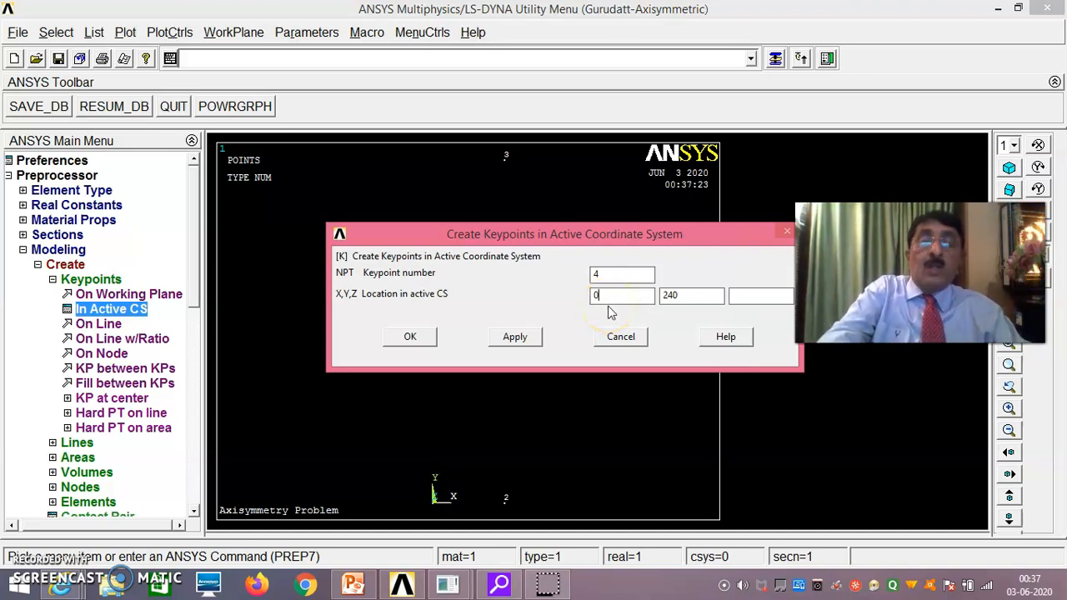
pyautogui.click(524, 339)
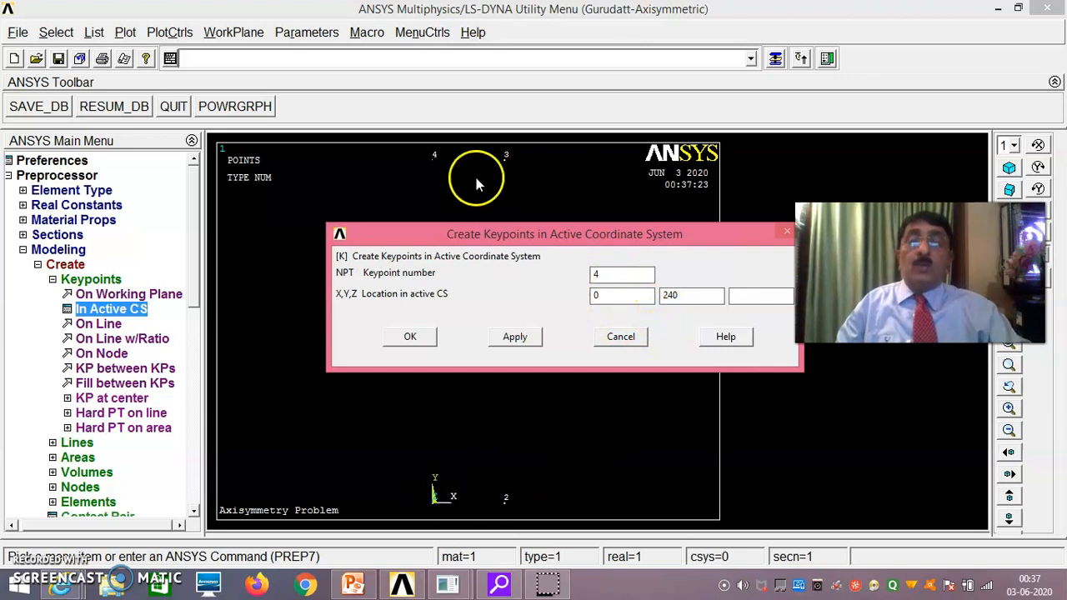
# - Create keypoint 5 in the active coordinate system at X 0, Y 220, shifting the keypoint dialog slightly
pyautogui.click(612, 273)
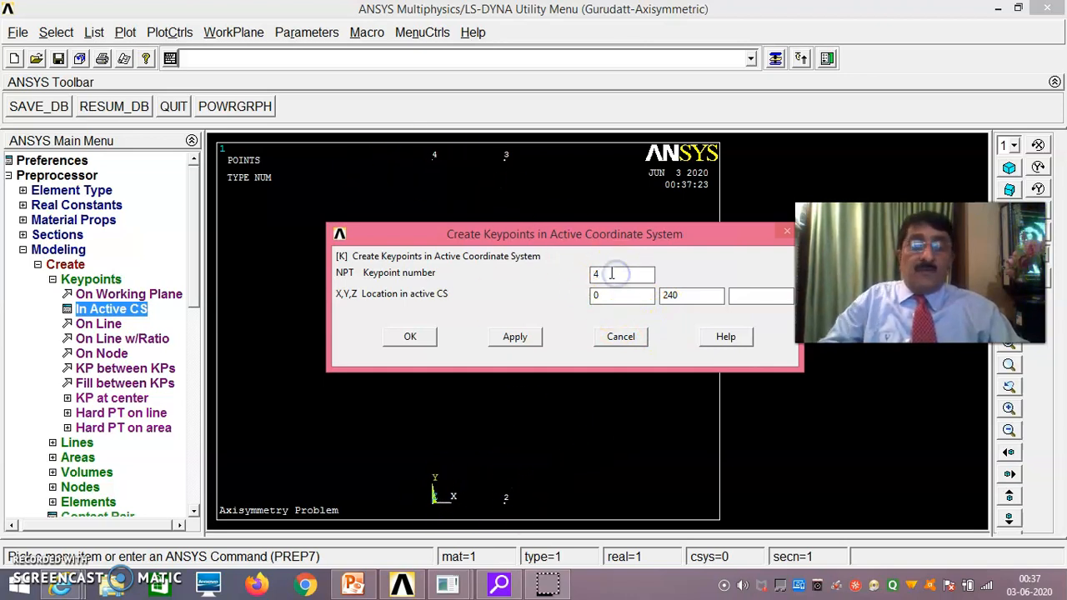
pyautogui.write('5')
pyautogui.click(618, 298)
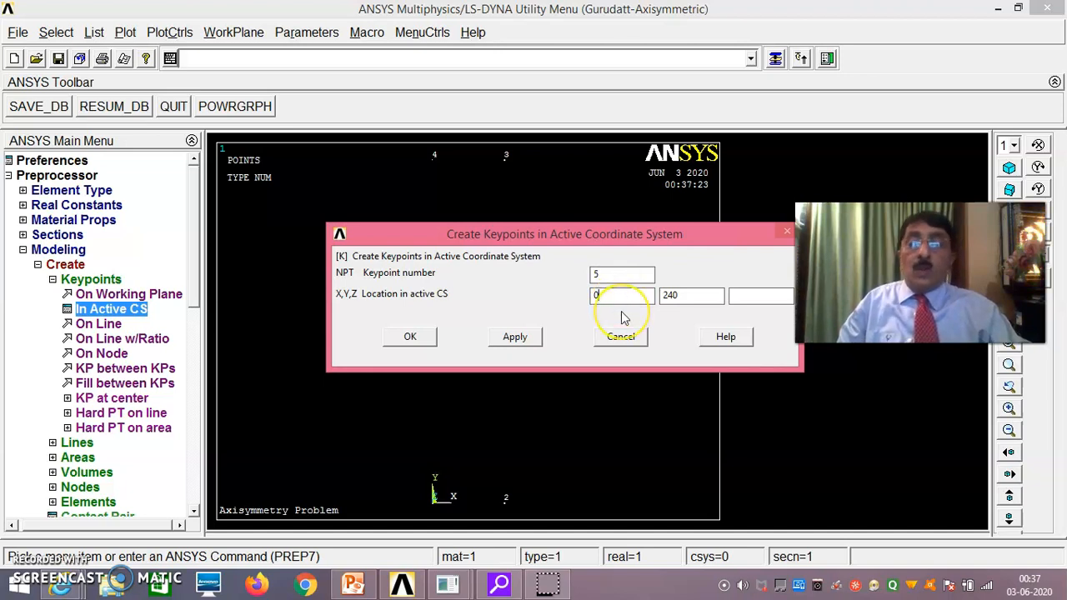
pyautogui.click(691, 296)
pyautogui.press('BackSpace')
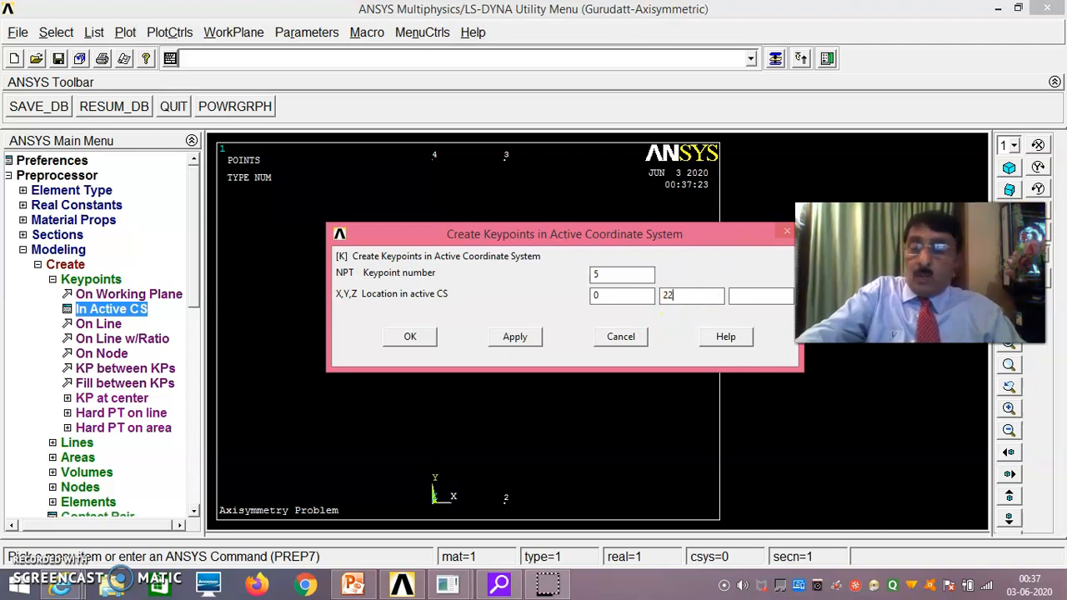
pyautogui.write('0')
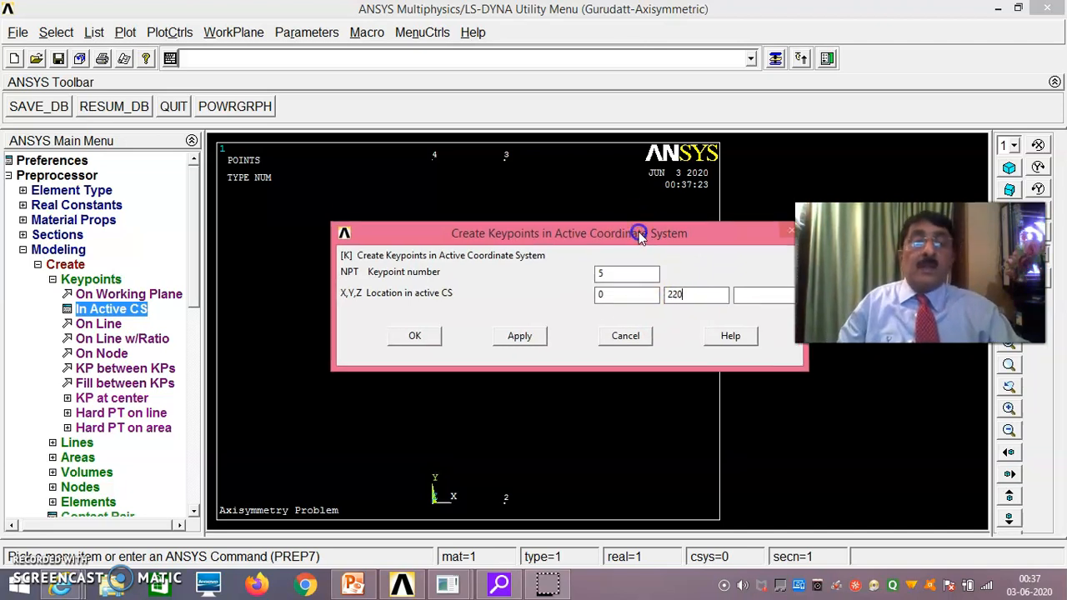
pyautogui.moveTo(631, 233); pyautogui.dragTo(640, 222)
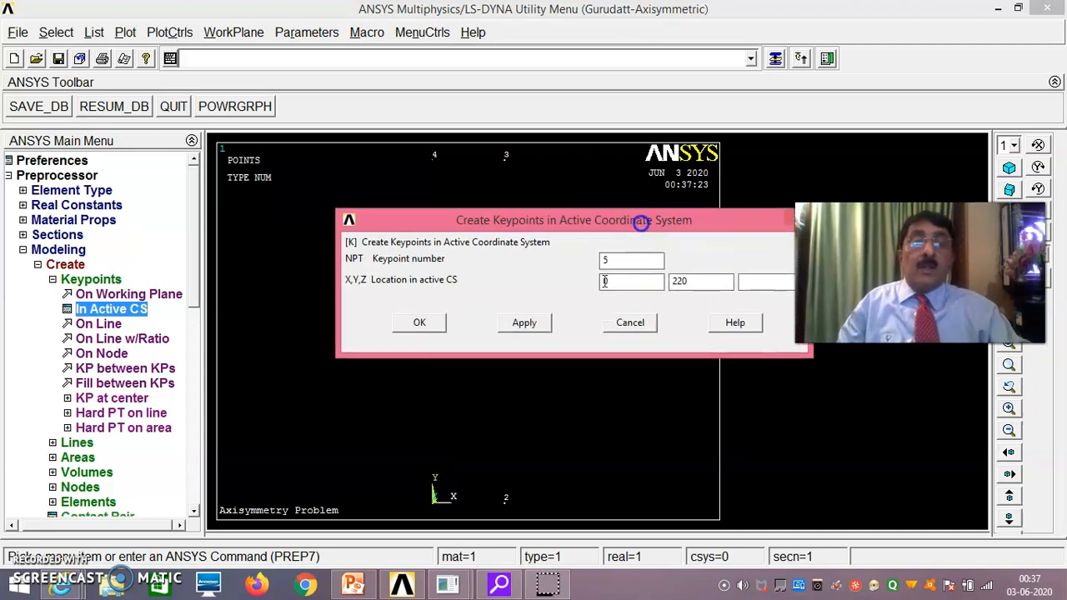
pyautogui.click(542, 327)
# - Create keypoint 6 in the active coordinate system at X 34, Y 220
pyautogui.click(623, 263)
pyautogui.press('BackSpace')
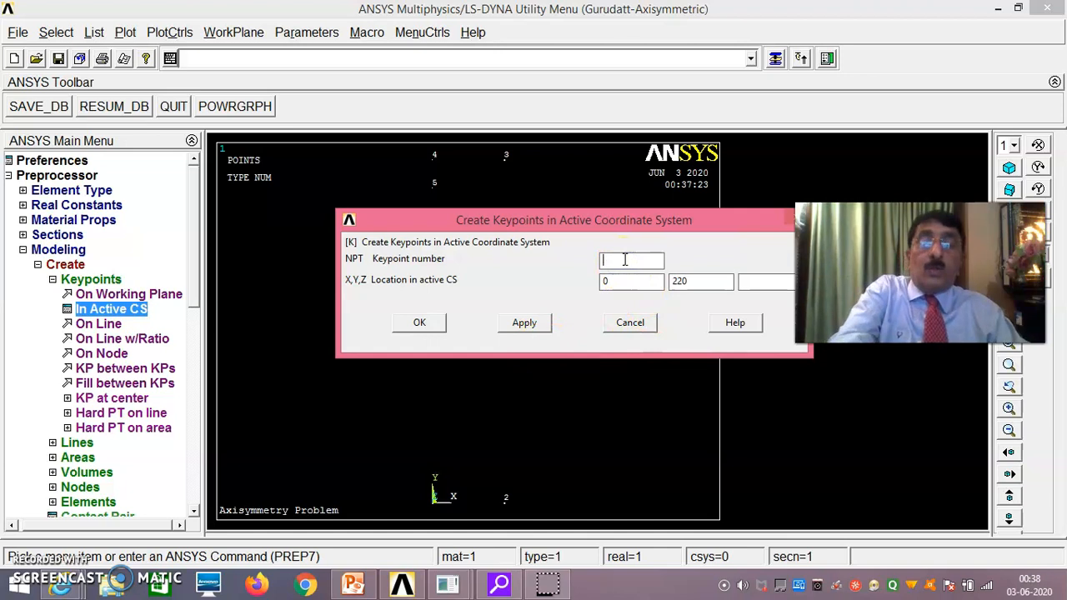
pyautogui.write('6')
pyautogui.click(634, 283)
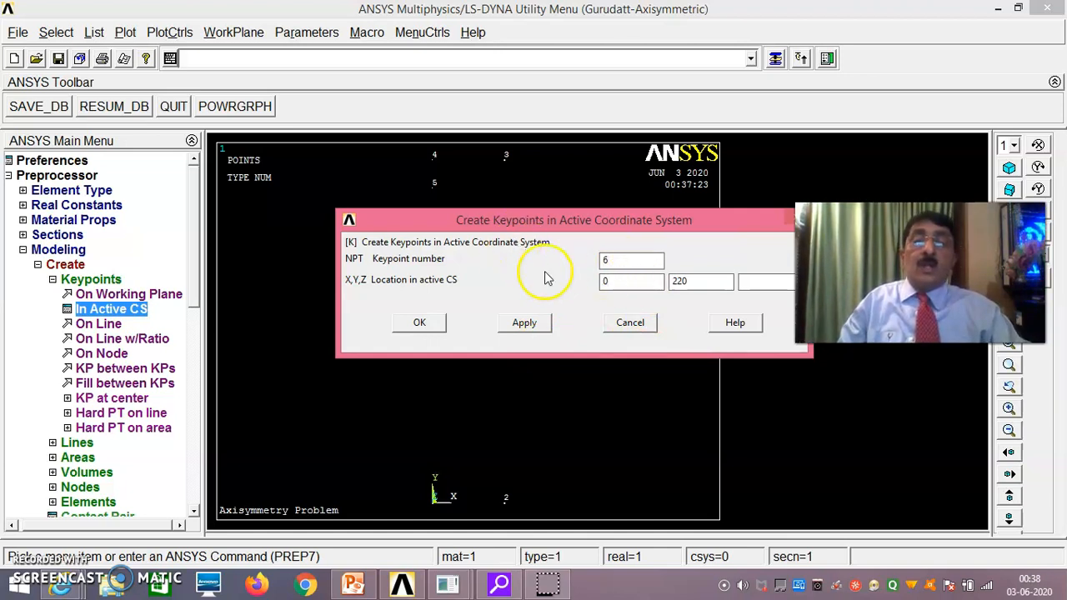
pyautogui.press('BackSpace')
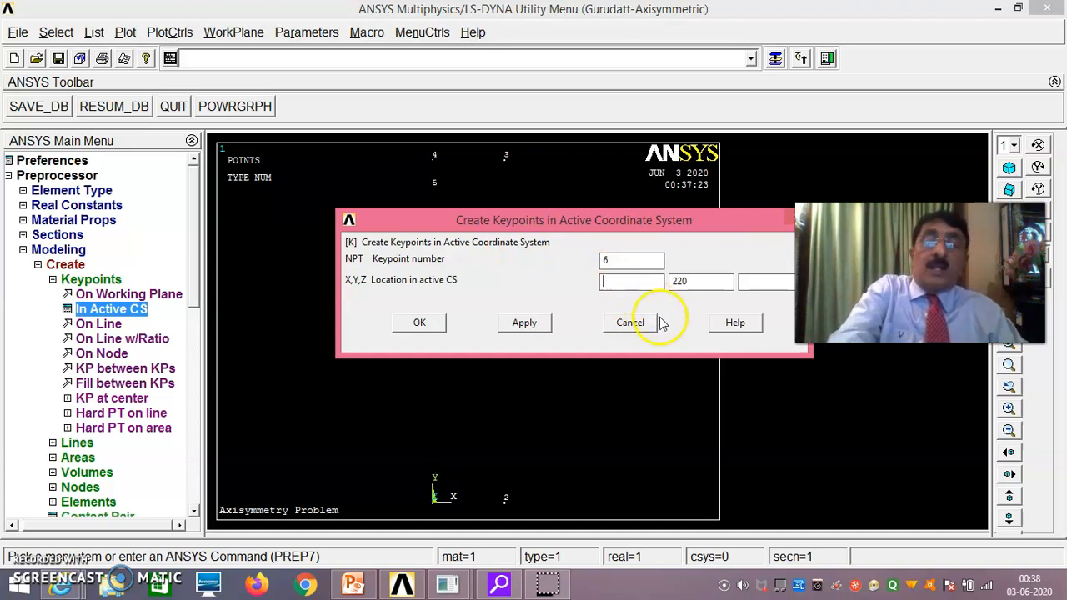
pyautogui.write('34')
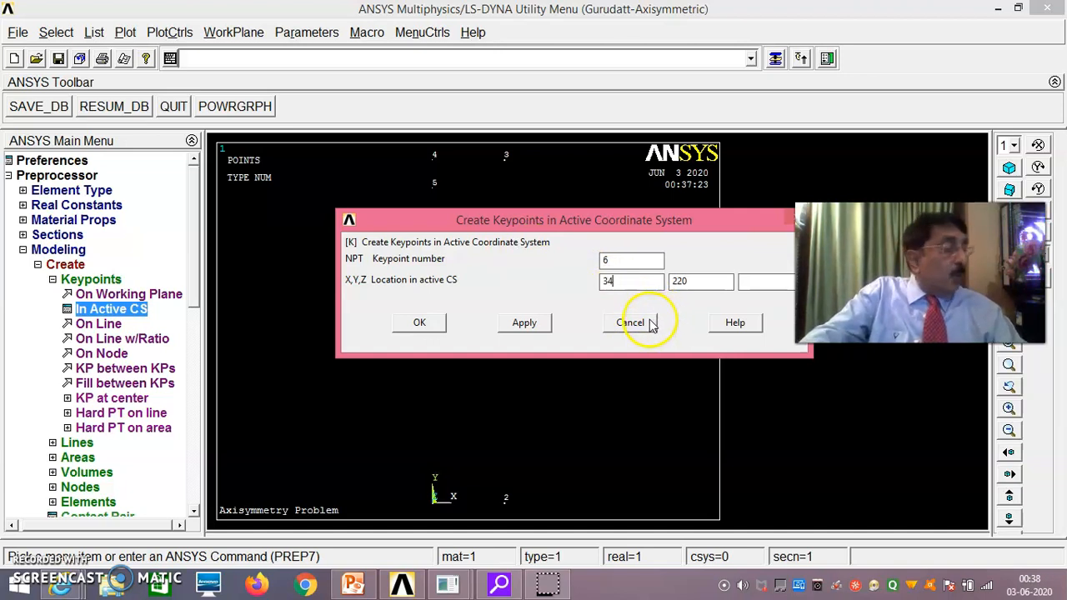
pyautogui.click(525, 325)
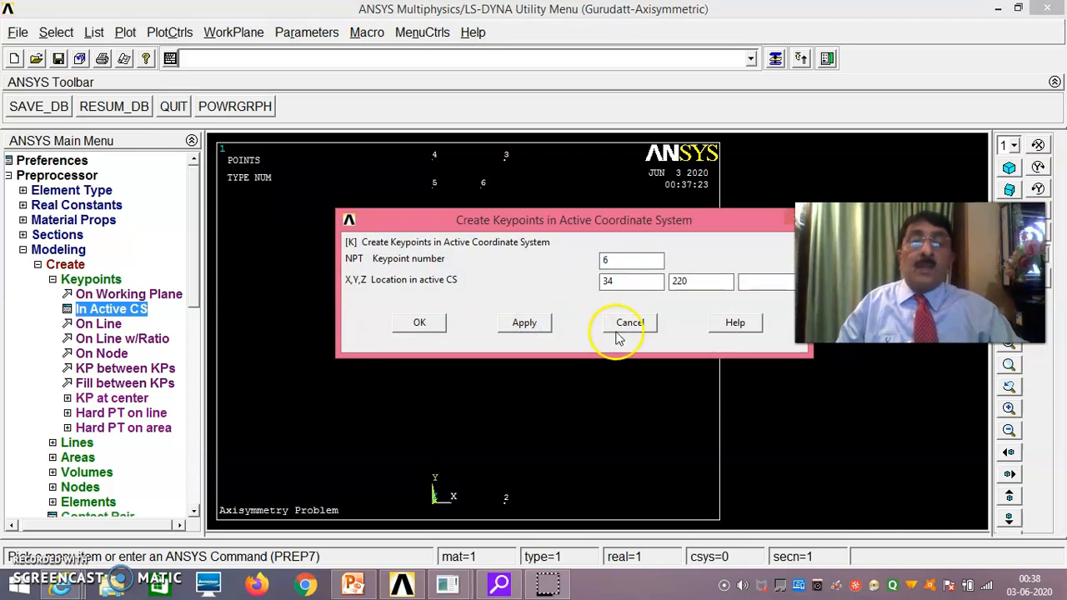
# - Create keypoint 7 in the active coordinate system at X 34, Y 20
pyautogui.click(623, 263)
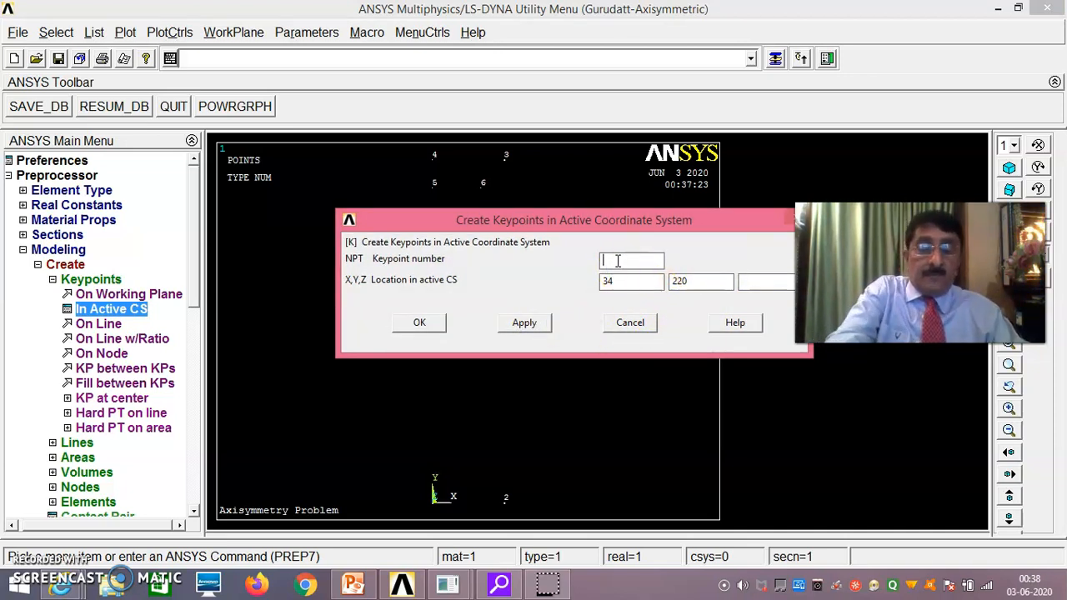
pyautogui.write('7')
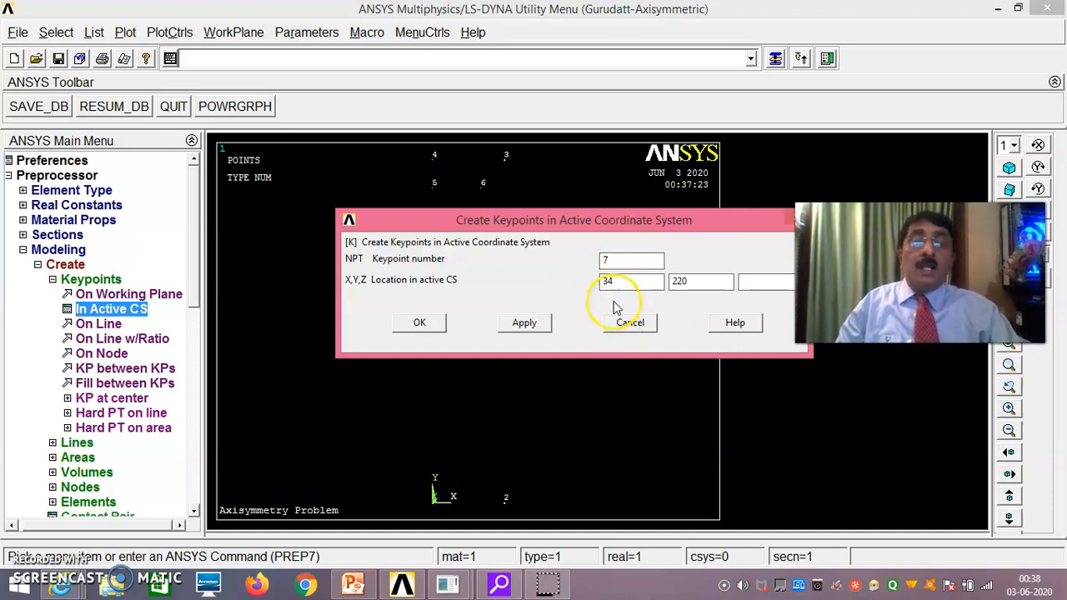
pyautogui.click(677, 281)
pyautogui.click(699, 283)
pyautogui.press('BackSpace')
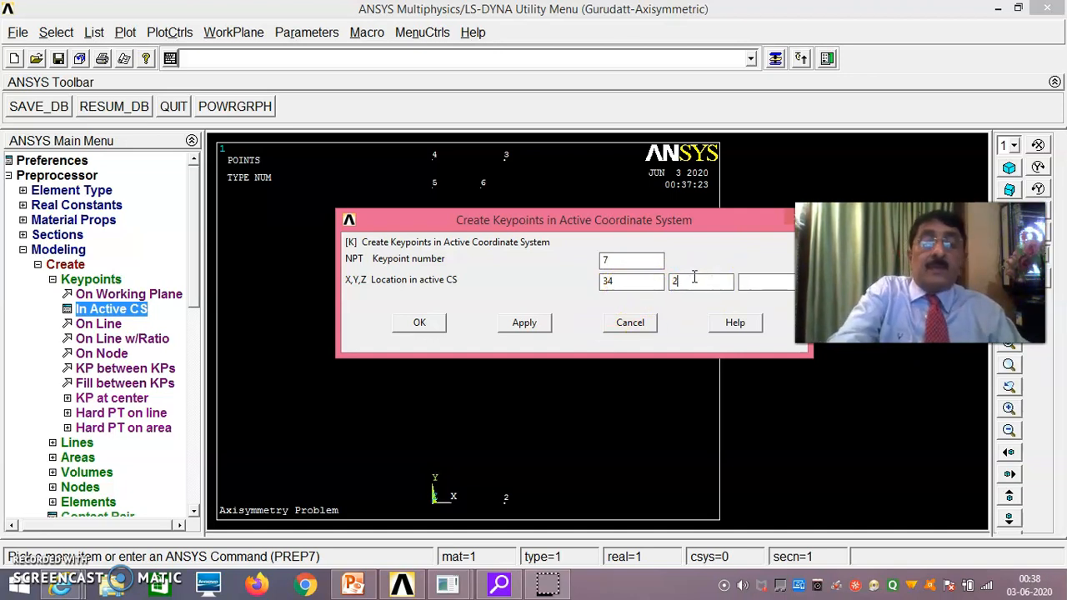
pyautogui.write('0')
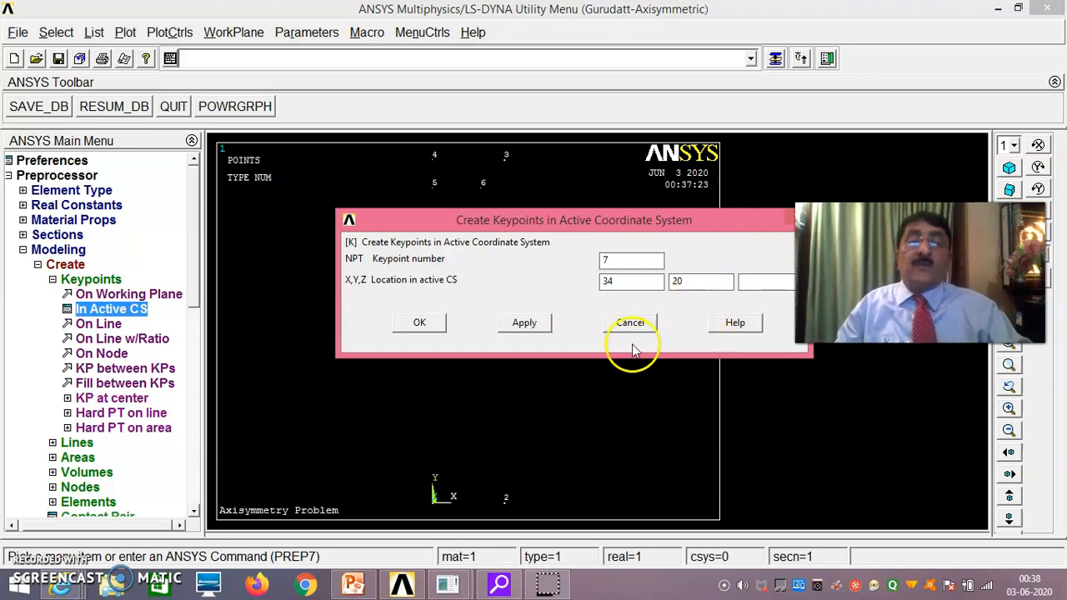
pyautogui.click(538, 326)
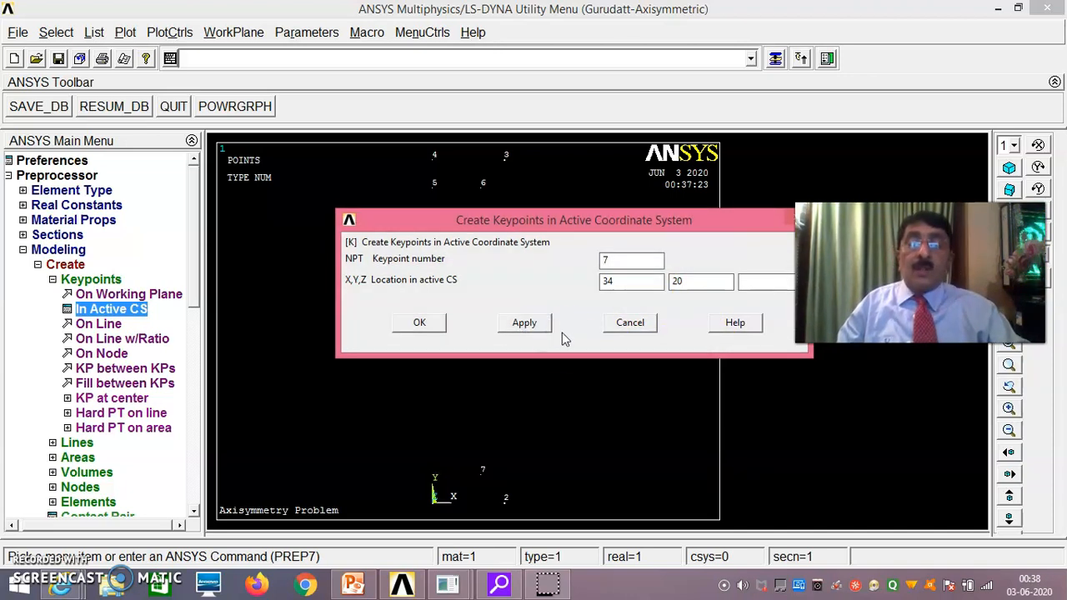
# - Create keypoint 8 in the active coordinate system at X 0, Y 20 and finish keypoint creation
pyautogui.press('BackSpace')
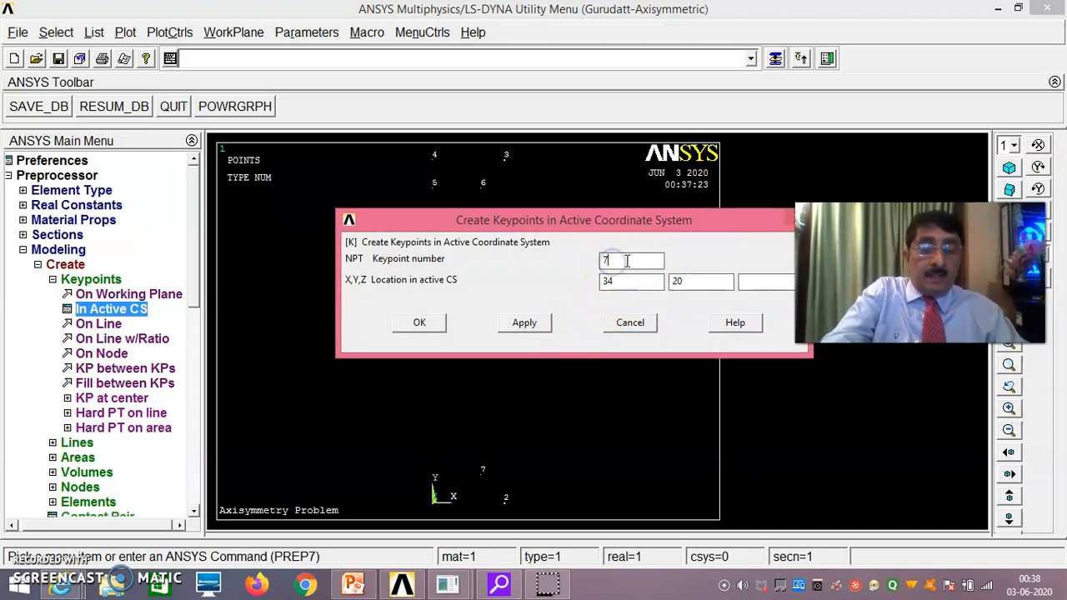
pyautogui.write('8')
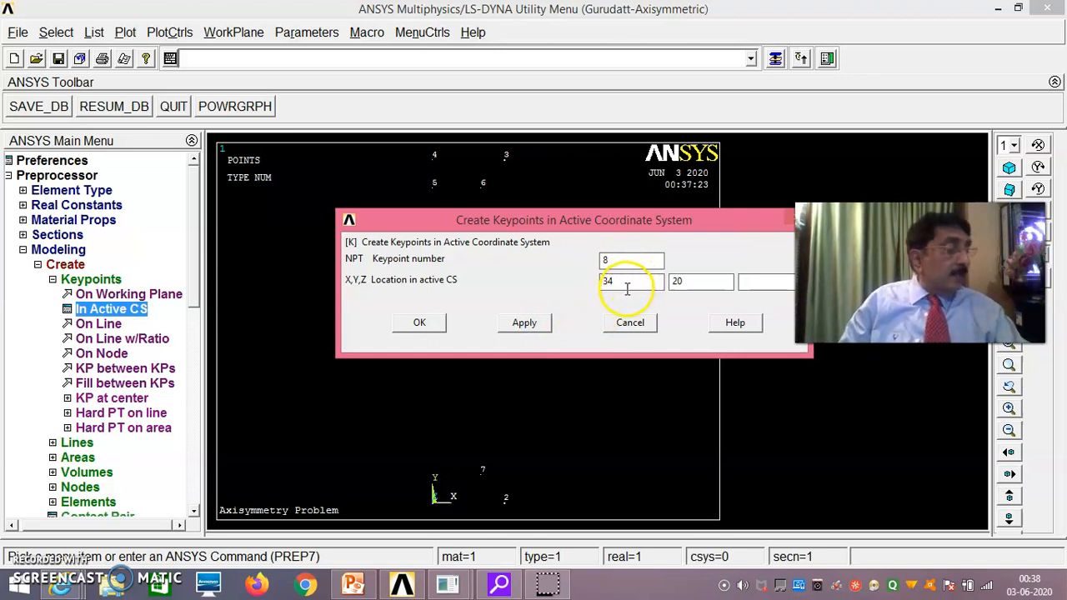
pyautogui.click(623, 285)
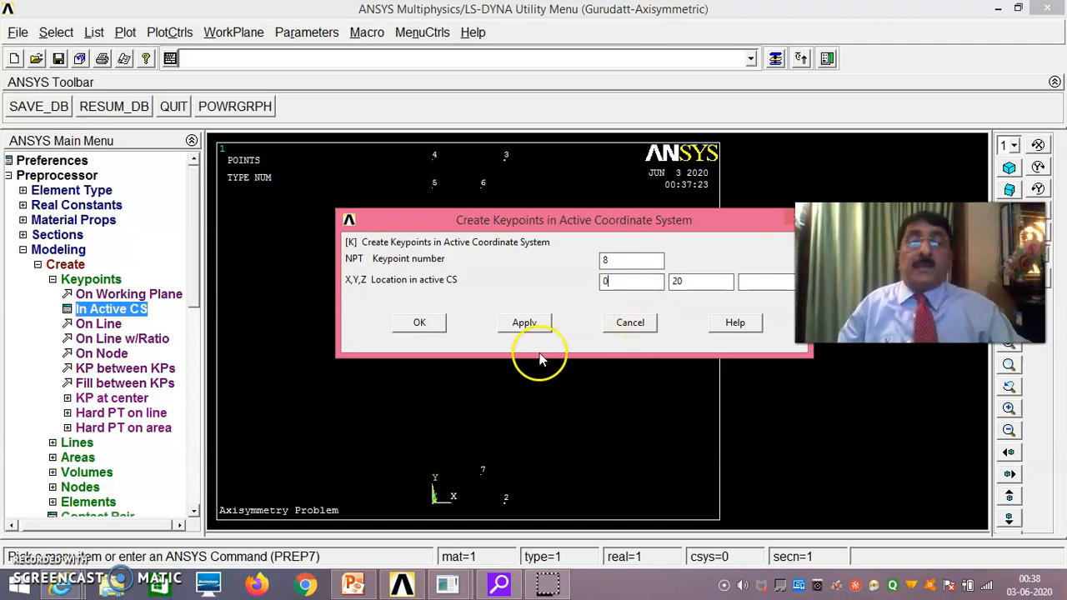
pyautogui.click(430, 325)
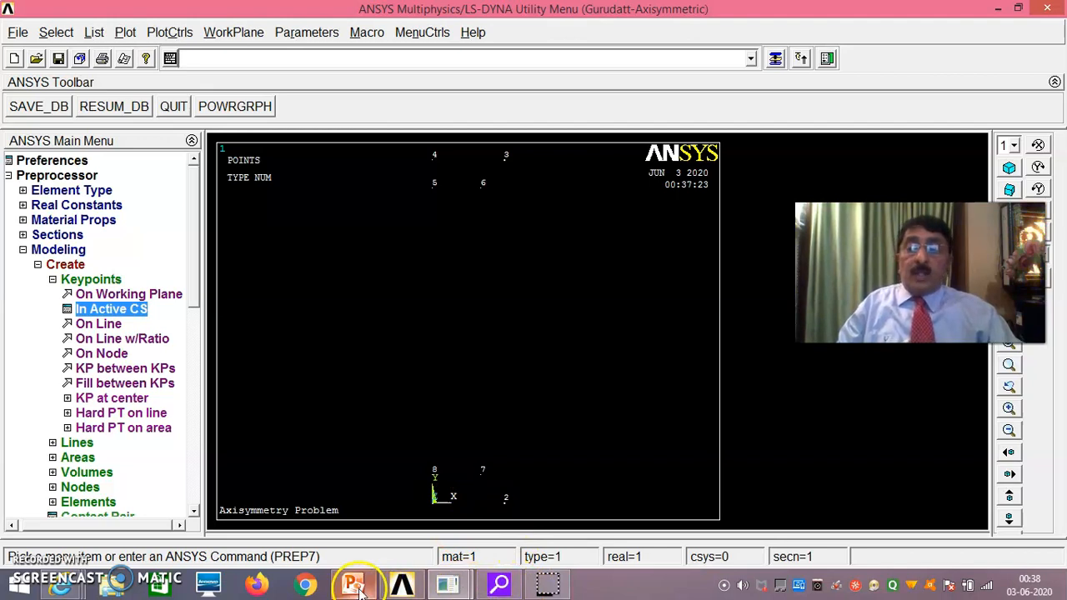
# - Switch to PowerPoint to check the keypoint coordinates on the dimensioned cross-section slide, and return to ANSYS
pyautogui.moveTo(373, 594)
pyautogui.click(345, 528)
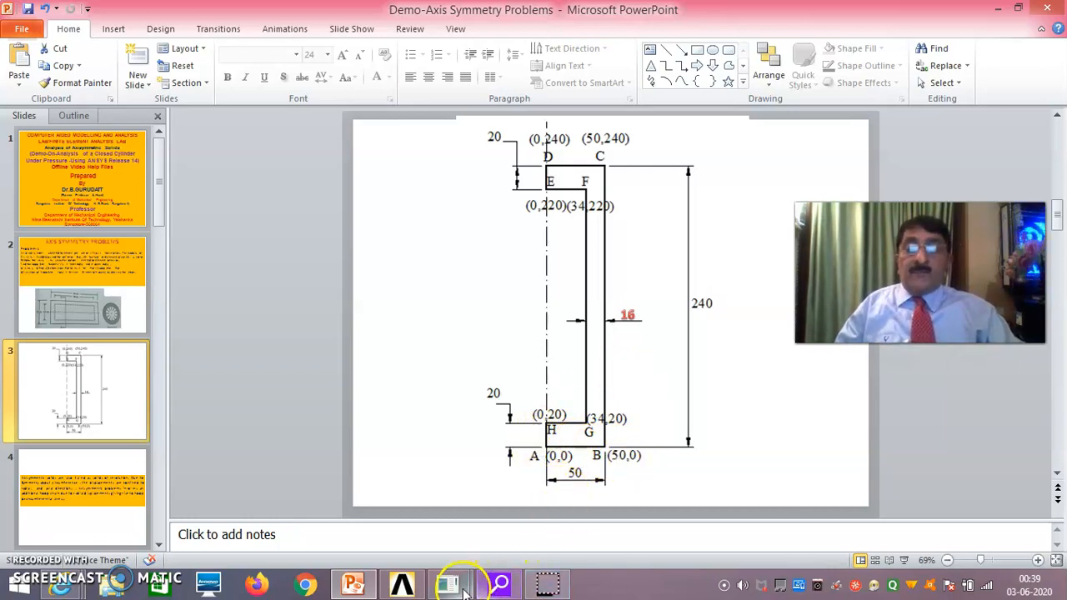
pyautogui.moveTo(453, 586)
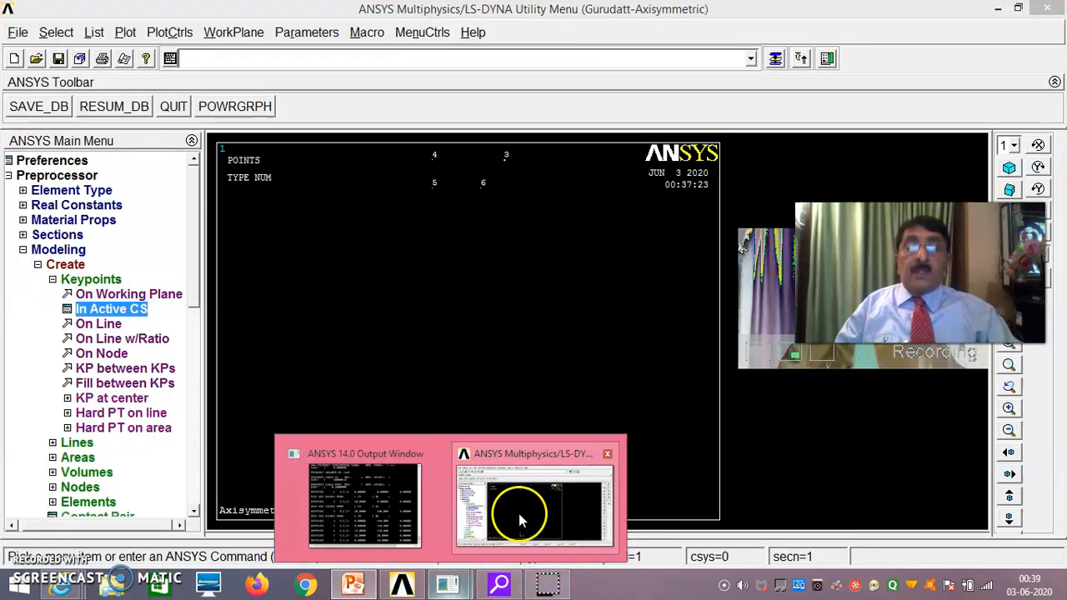
pyautogui.click(518, 514)
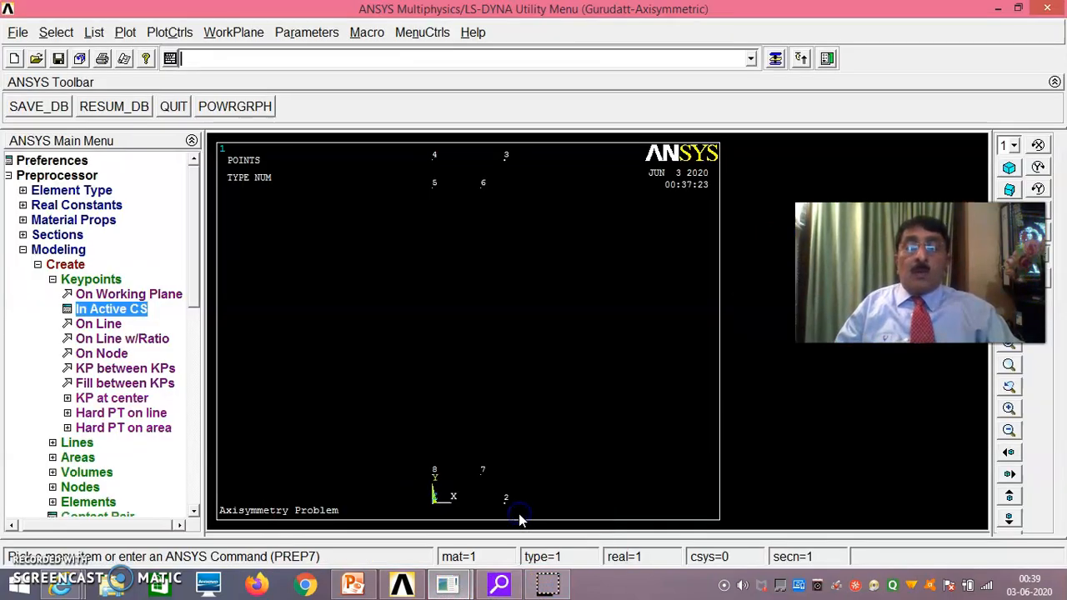
# - Create an arbitrary area through keypoints 1 to 8, picked in numerical order around the cross-section outline
pyautogui.click(39, 265)
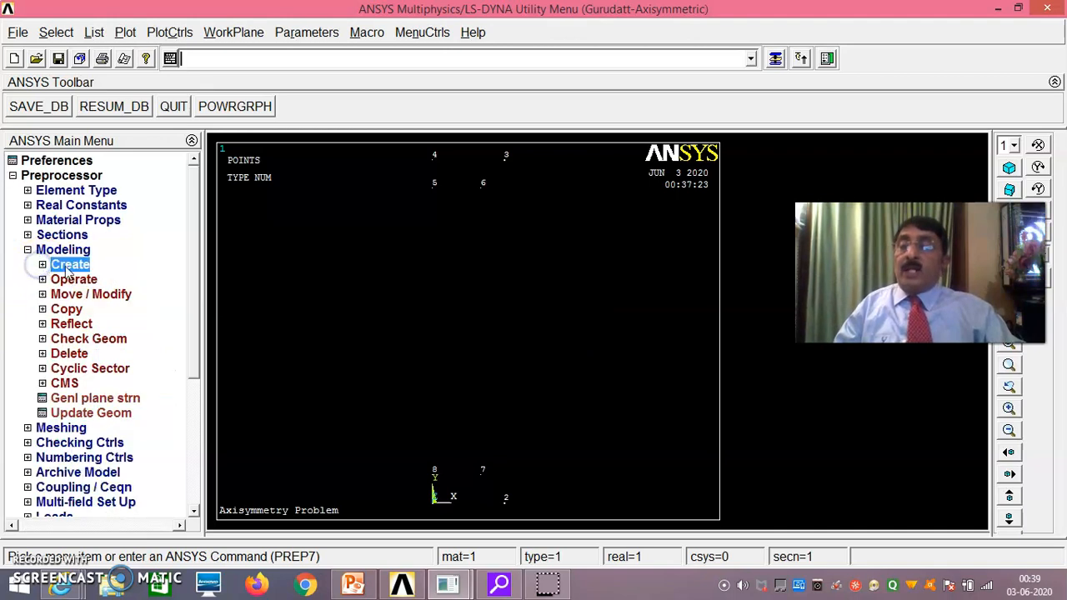
pyautogui.click(68, 266)
pyautogui.click(82, 457)
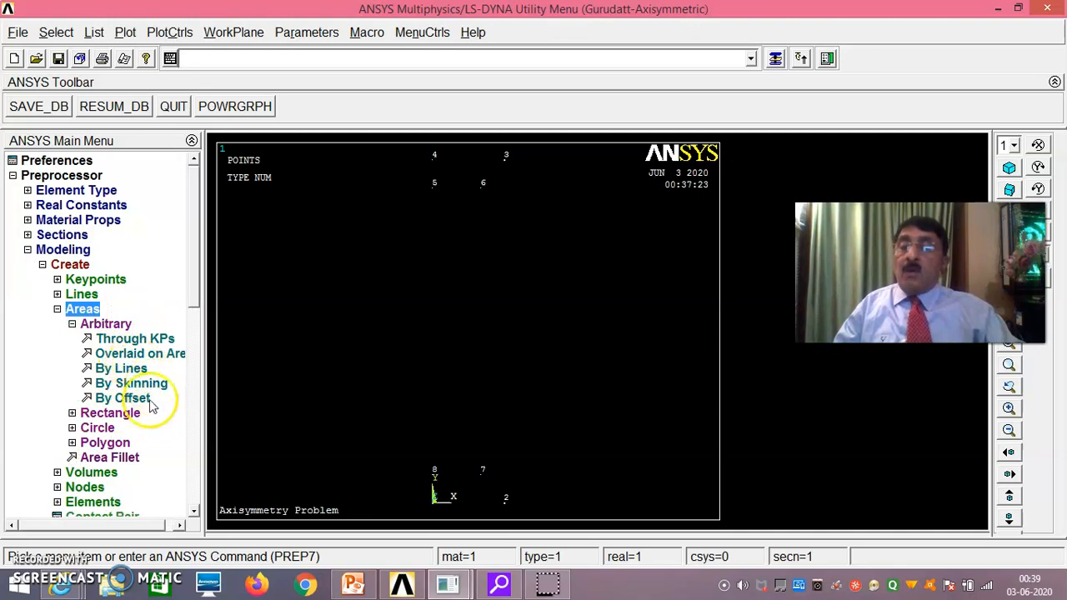
pyautogui.moveTo(195, 291); pyautogui.dragTo(193, 328)
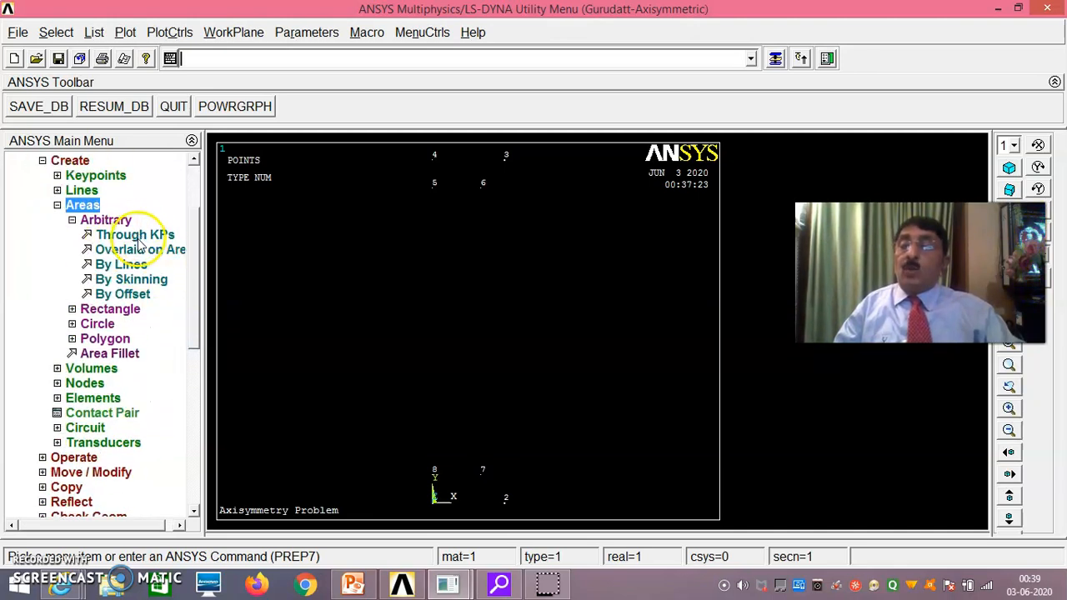
pyautogui.click(138, 237)
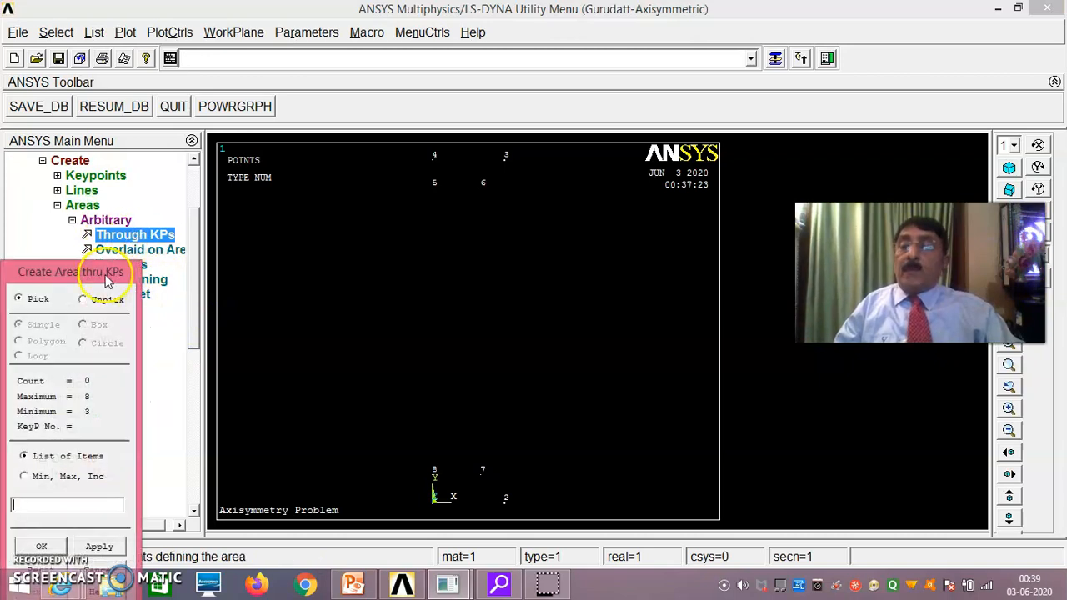
pyautogui.moveTo(106, 281); pyautogui.dragTo(124, 203)
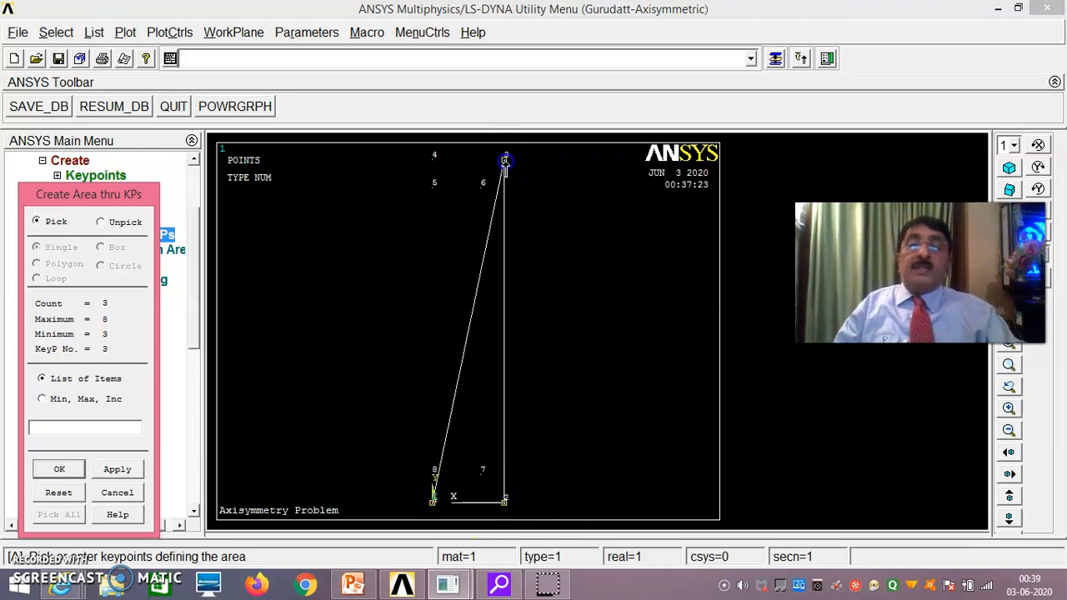
pyautogui.click(442, 166)
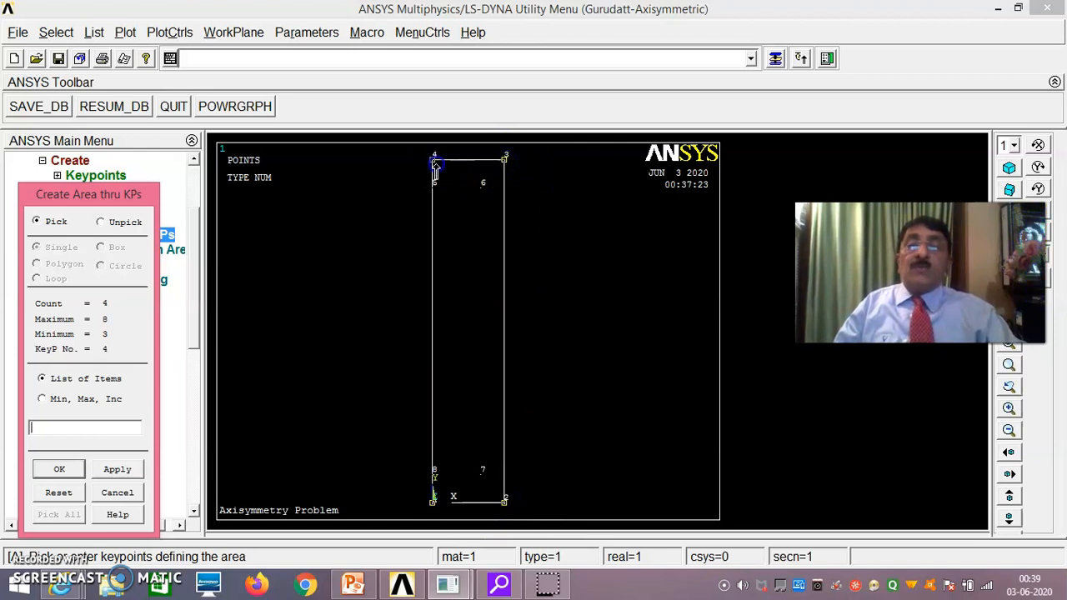
pyautogui.click(433, 187)
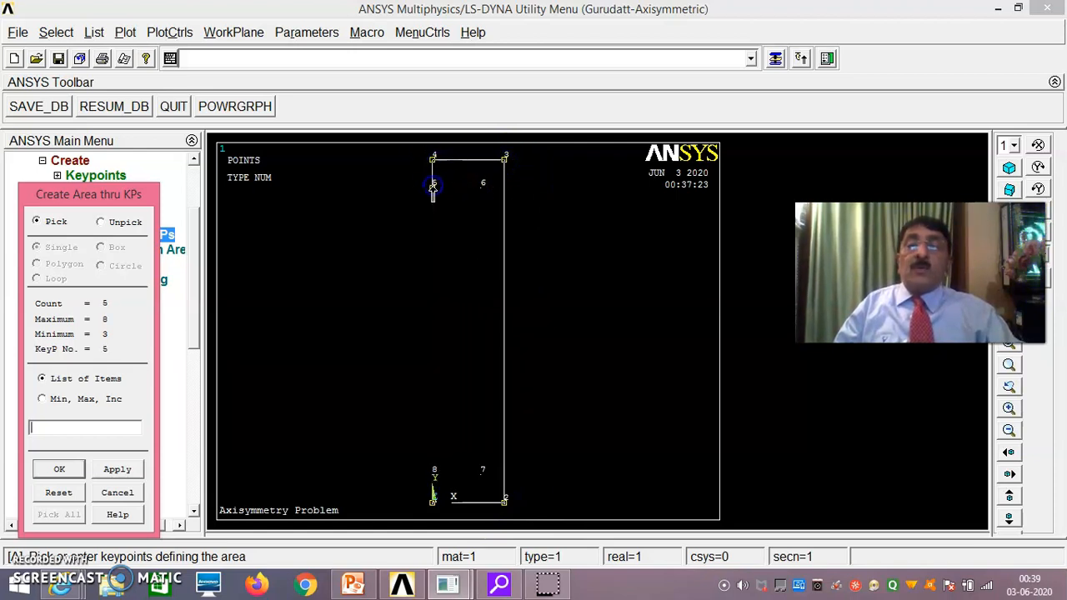
pyautogui.click(483, 187)
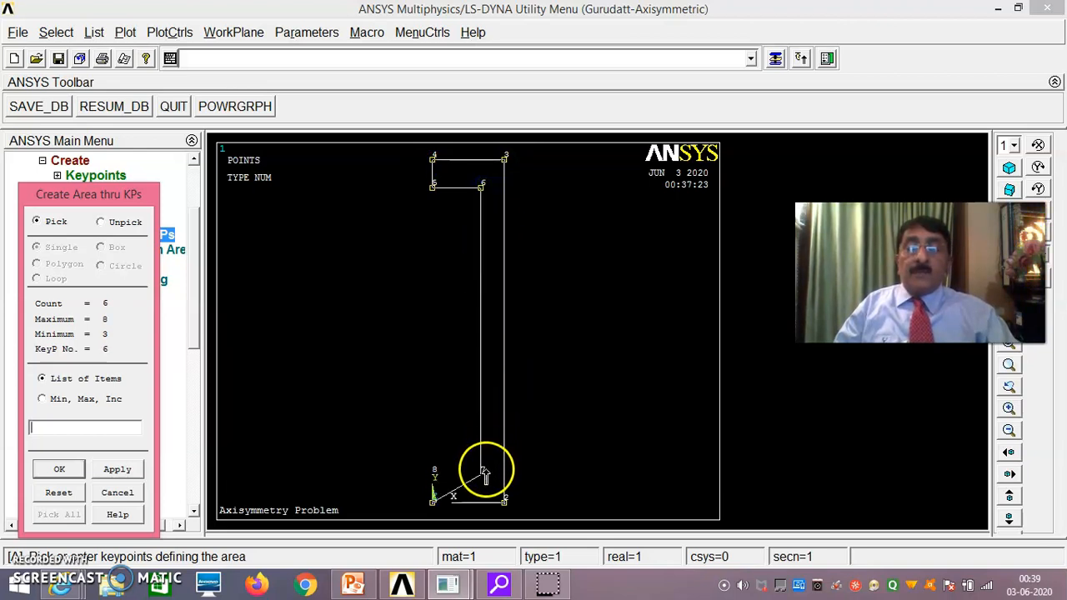
pyautogui.click(433, 474)
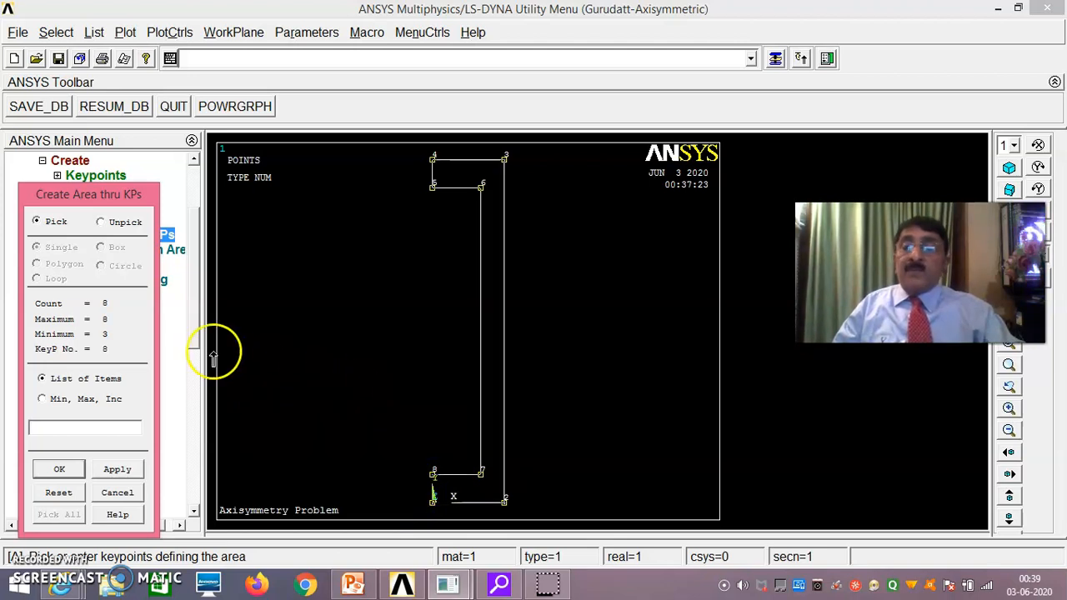
pyautogui.click(60, 471)
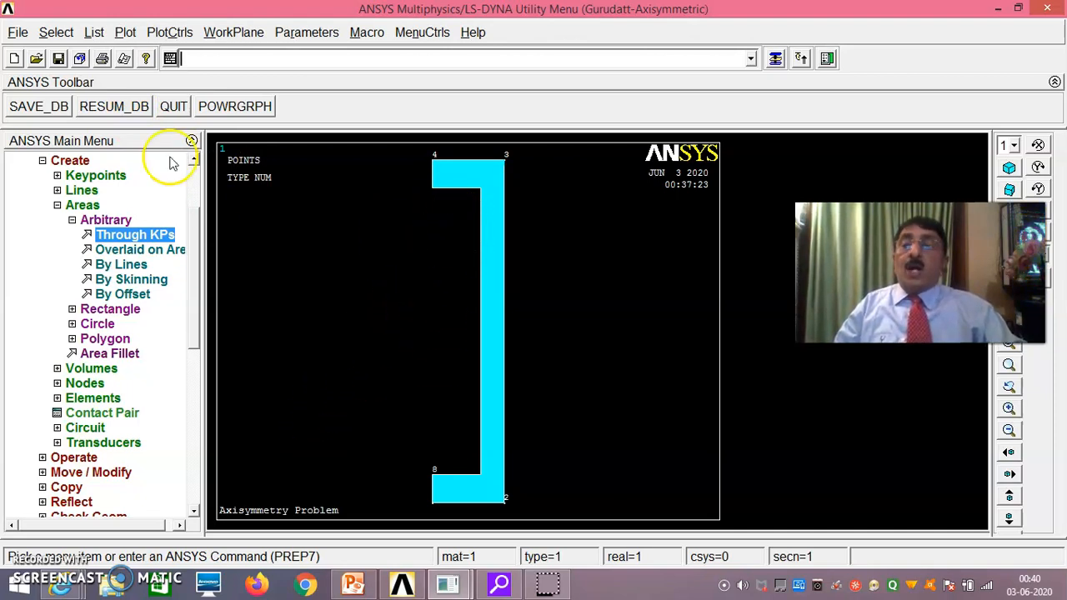
# - Save the model database and collapse the expanded geometry creation commands
pyautogui.click(50, 110)
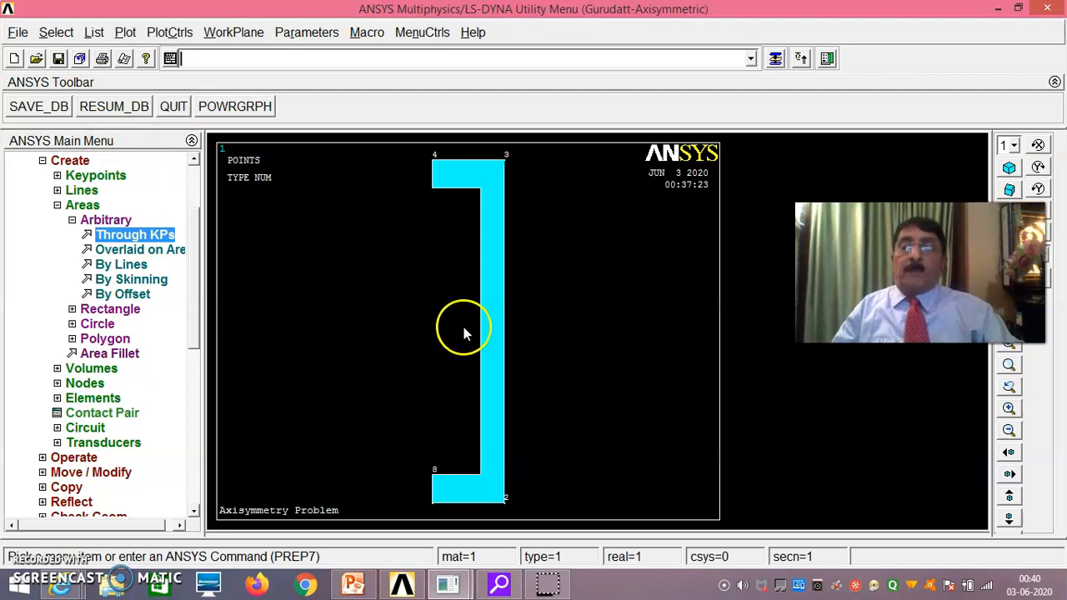
pyautogui.click(57, 205)
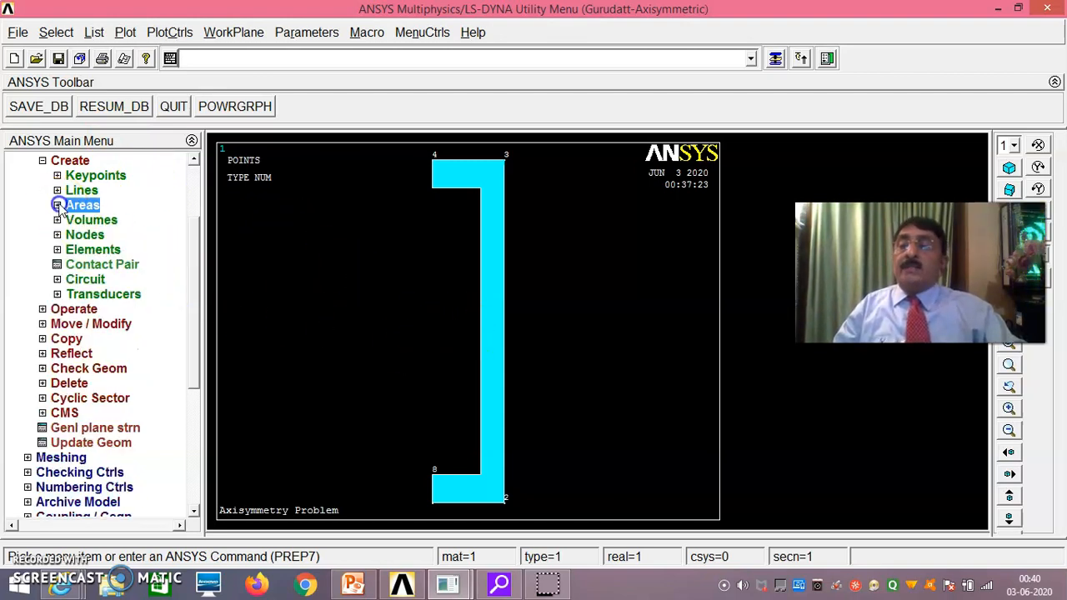
pyautogui.click(42, 160)
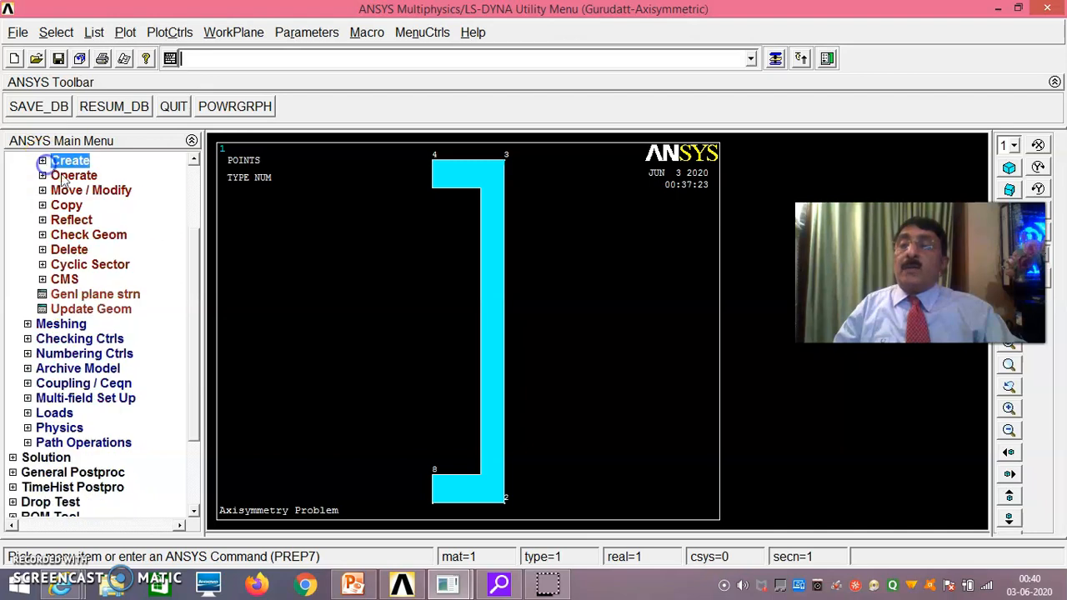
# - Set a manual element edge length of 5 on all lines of the cross-section area
pyautogui.moveTo(197, 259); pyautogui.dragTo(195, 245)
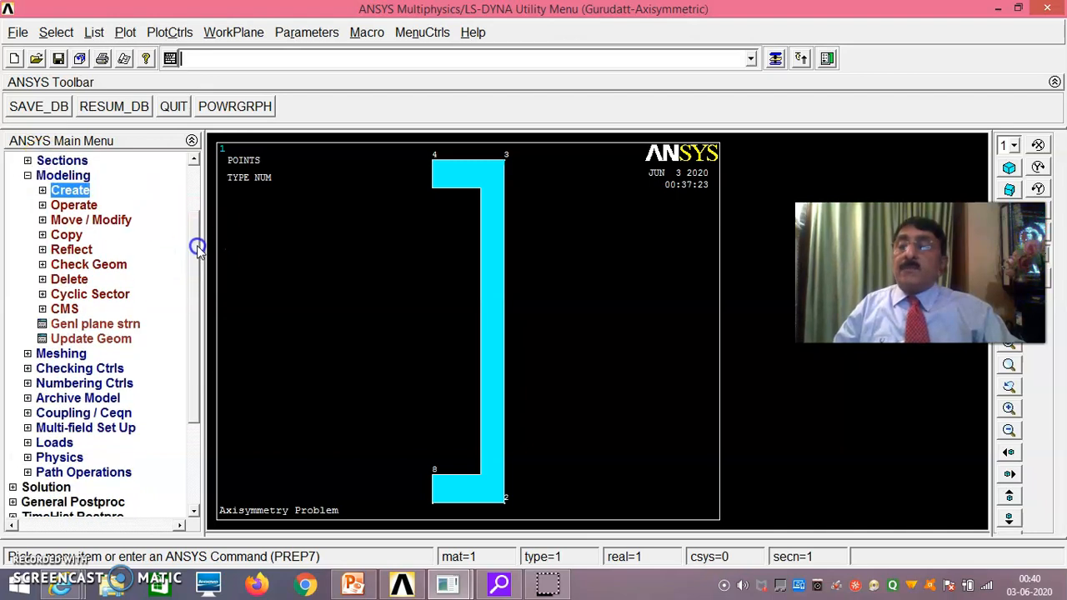
pyautogui.click(72, 355)
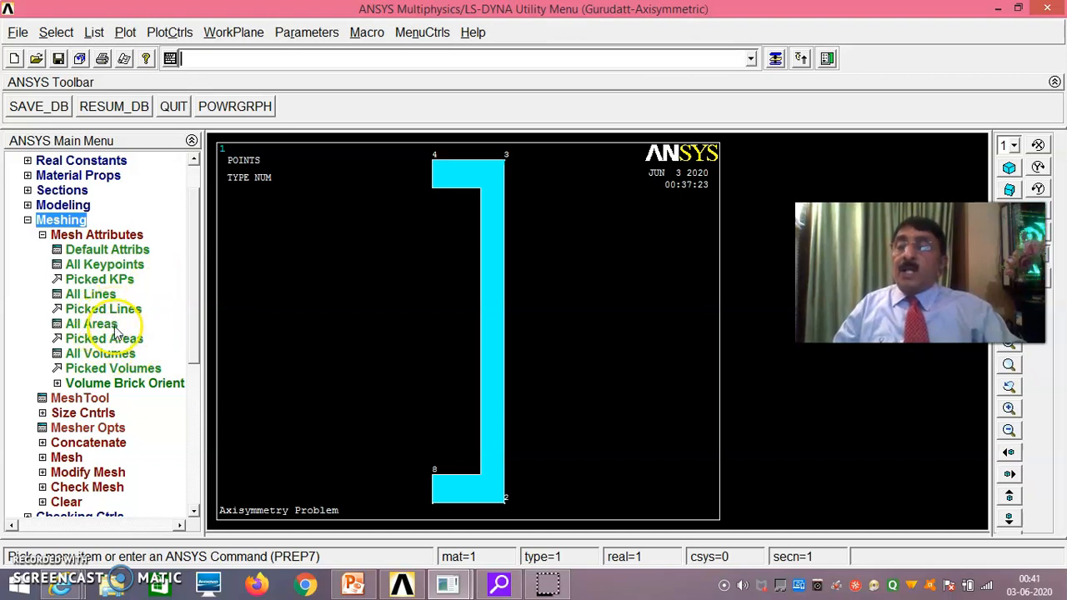
pyautogui.click(87, 413)
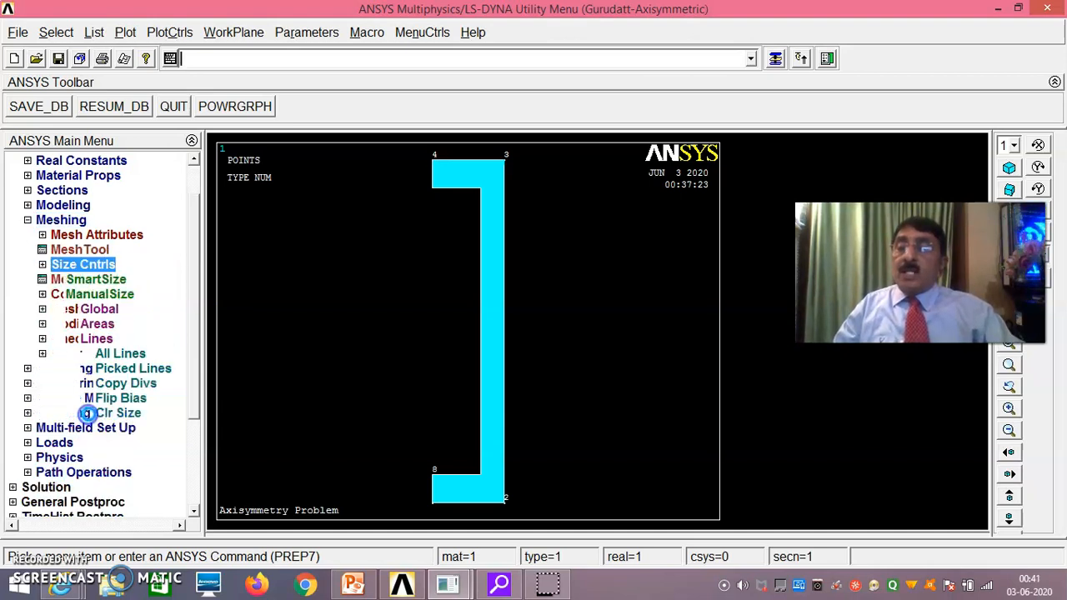
pyautogui.click(116, 356)
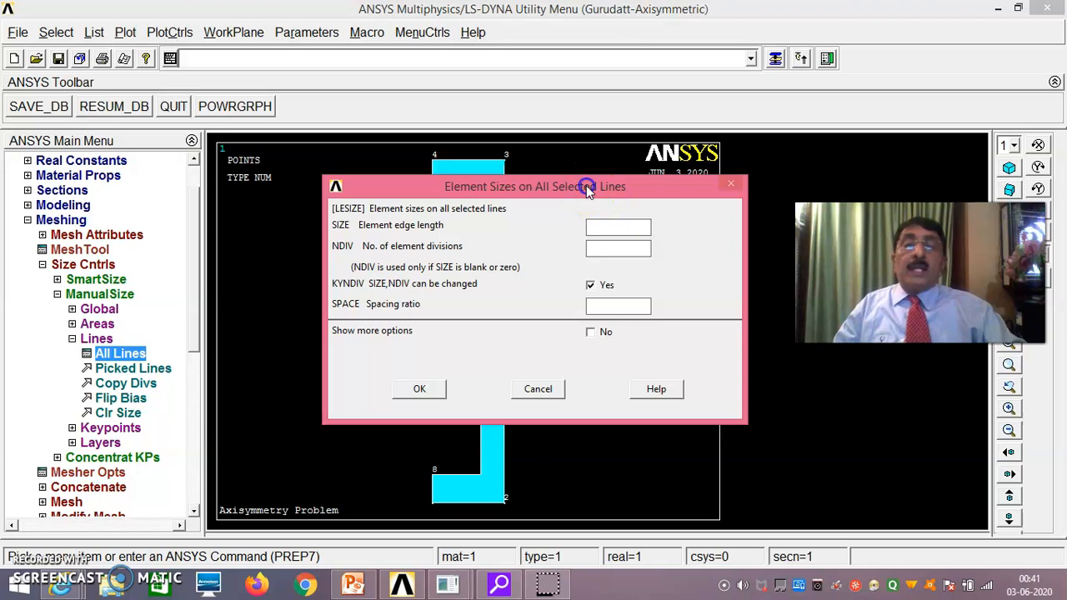
pyautogui.moveTo(590, 194); pyautogui.dragTo(590, 224)
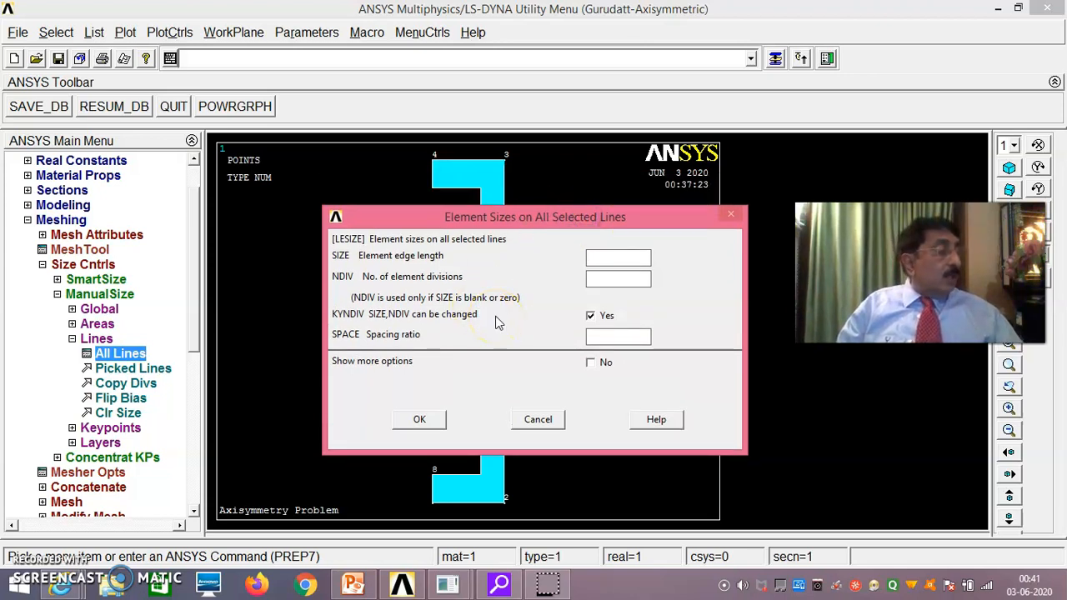
pyautogui.click(591, 225)
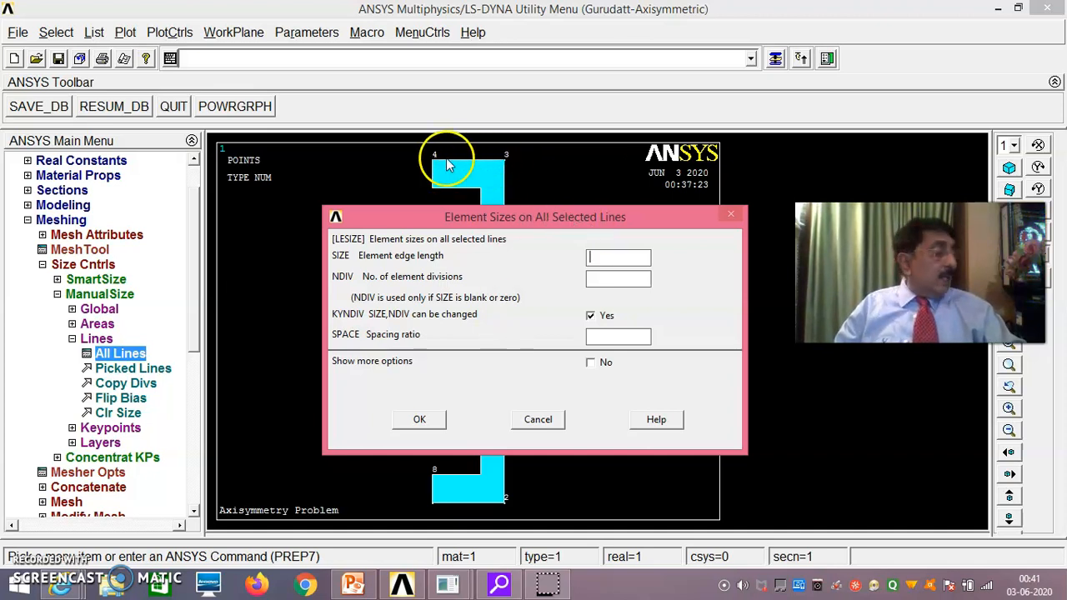
pyautogui.click(606, 257)
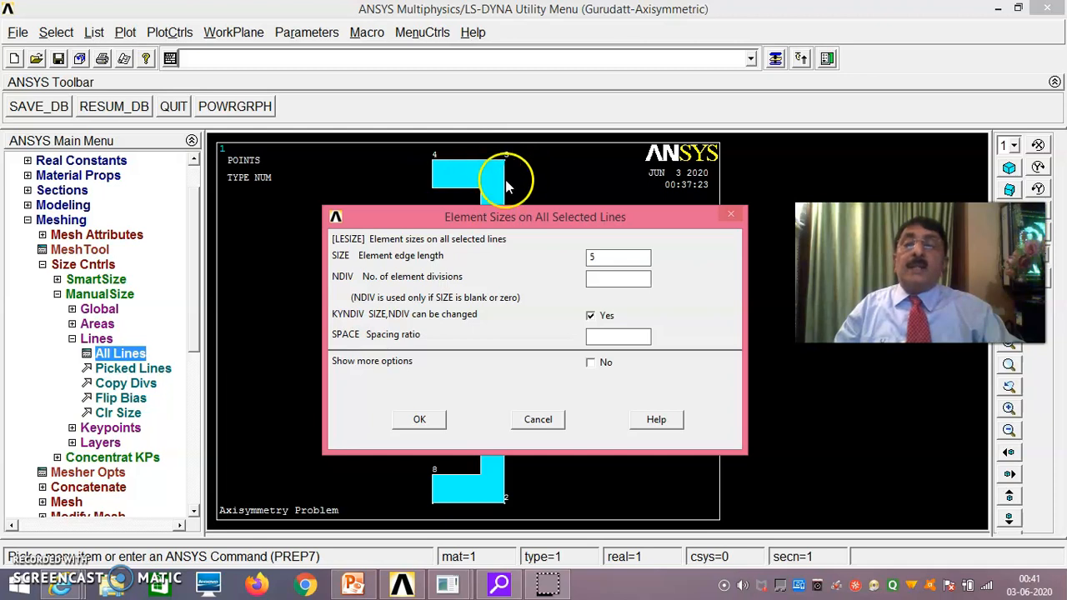
pyautogui.moveTo(569, 215); pyautogui.dragTo(289, 206)
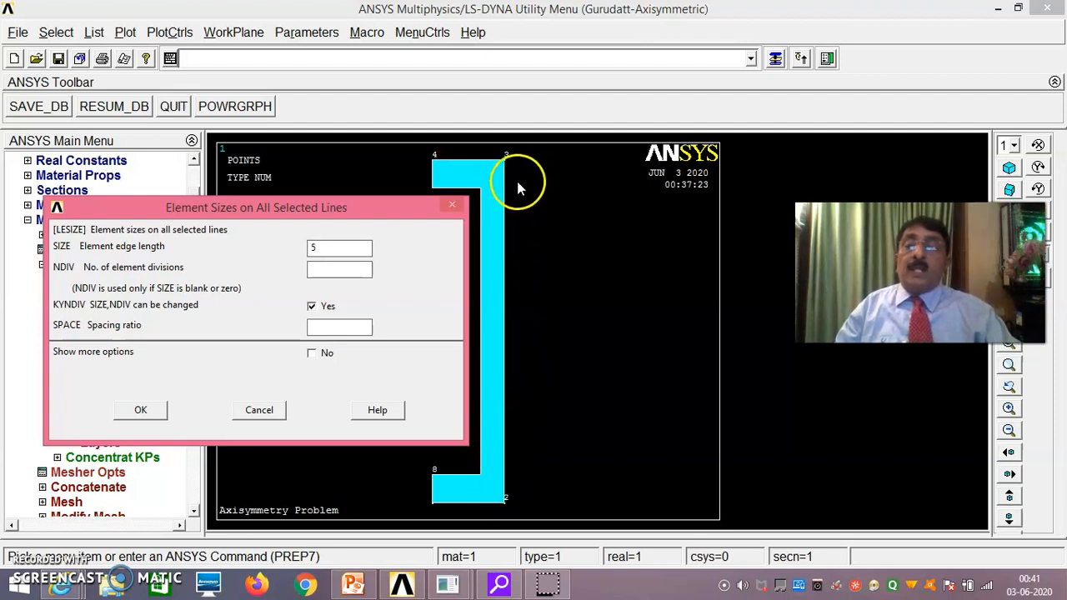
pyautogui.moveTo(409, 210); pyautogui.dragTo(646, 245)
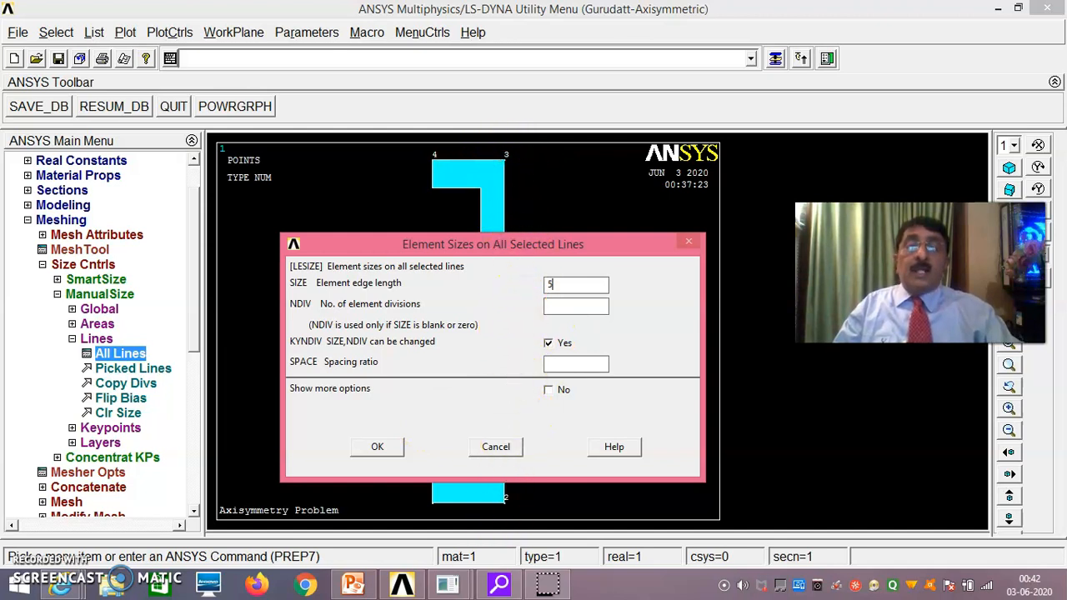
pyautogui.moveTo(375, 236); pyautogui.dragTo(698, 204)
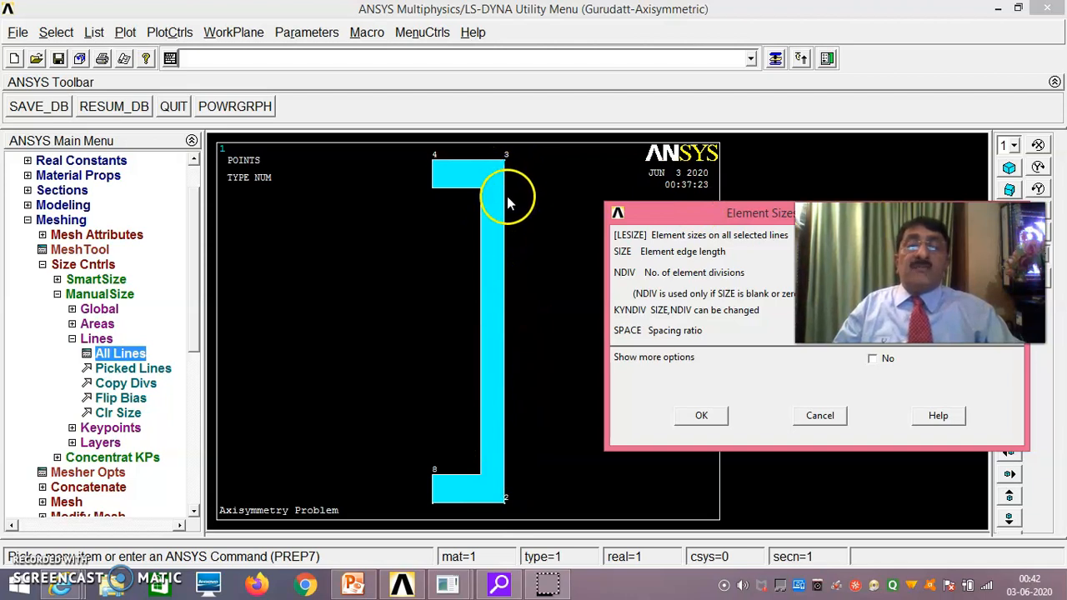
pyautogui.moveTo(898, 202); pyautogui.dragTo(607, 222)
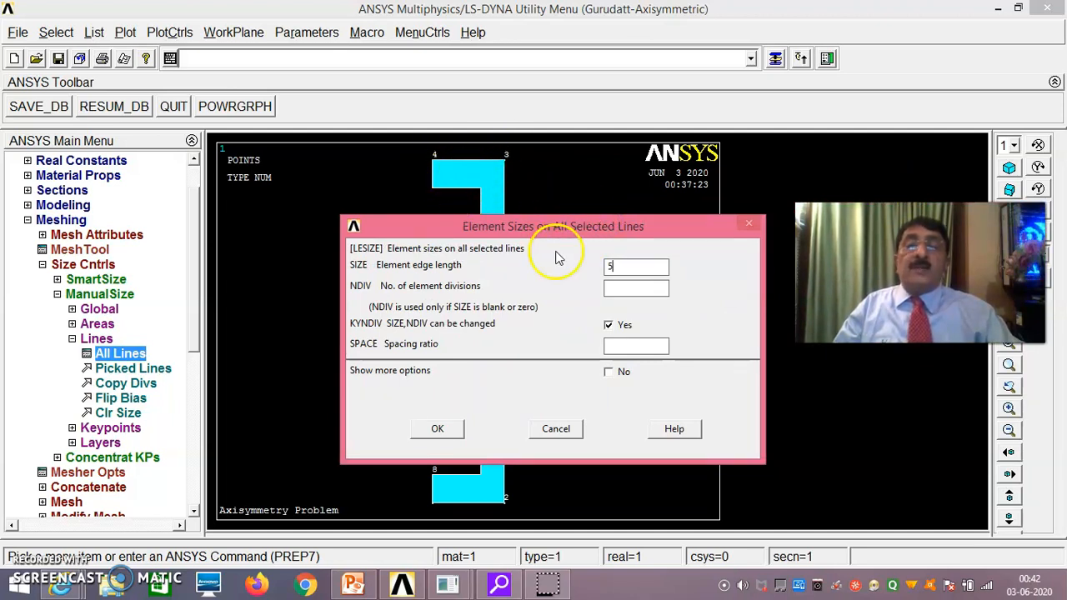
pyautogui.click(437, 430)
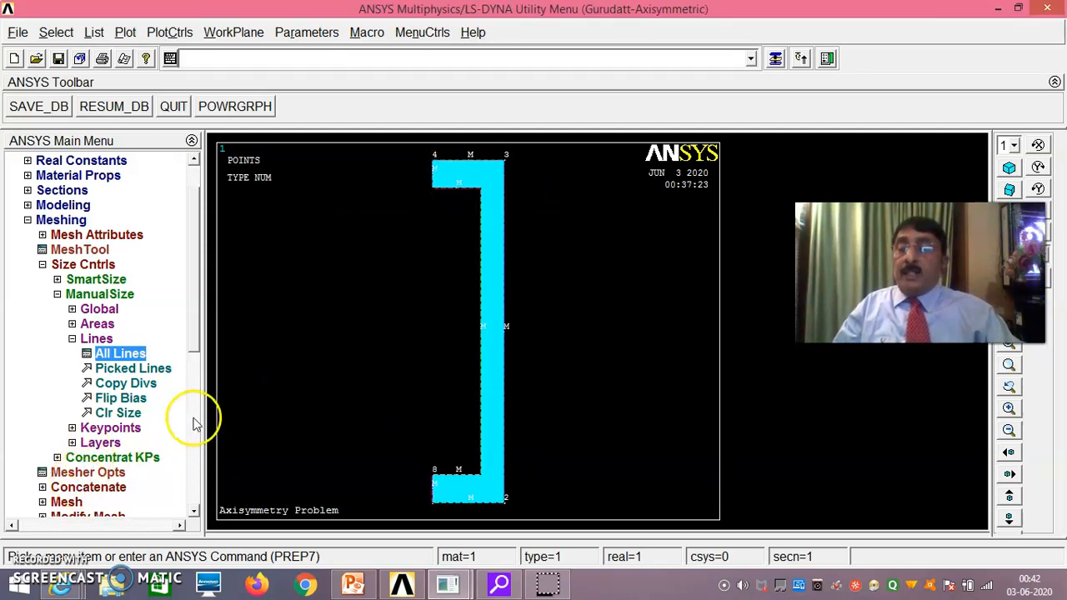
# - Free-mesh the cross-section area and collapse the expanded meshing commands
pyautogui.moveTo(191, 333); pyautogui.dragTo(195, 381)
pyautogui.click(59, 414)
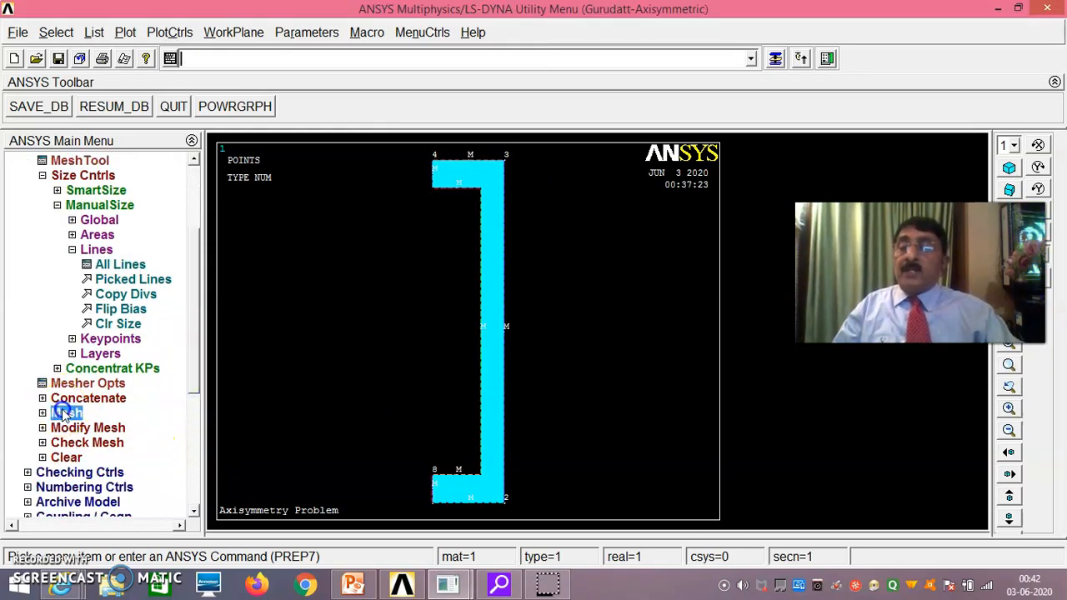
pyautogui.click(94, 295)
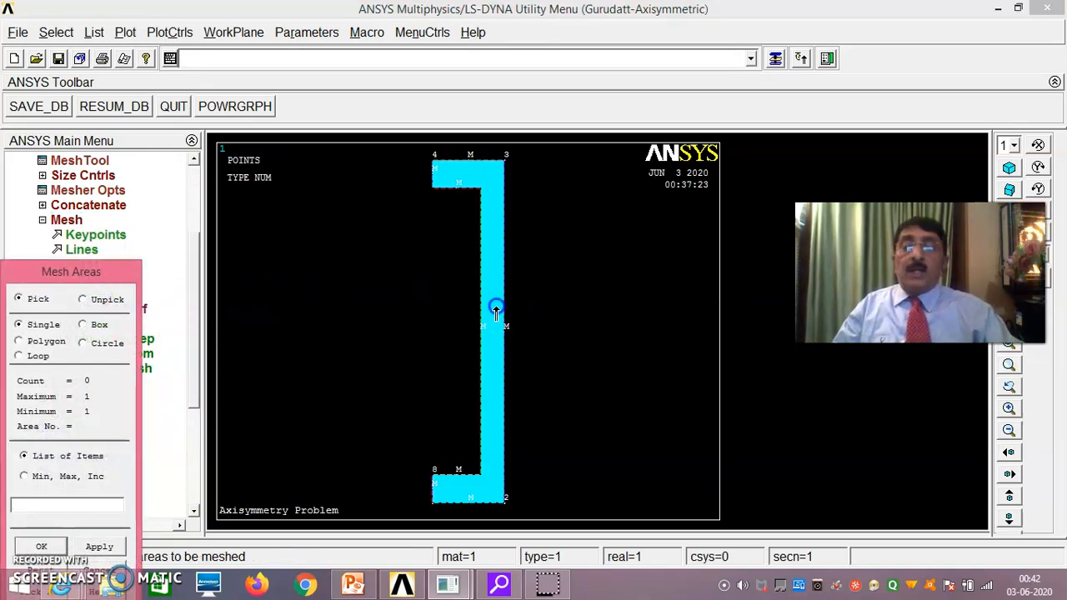
pyautogui.click(513, 315)
pyautogui.moveTo(123, 275); pyautogui.dragTo(165, 202)
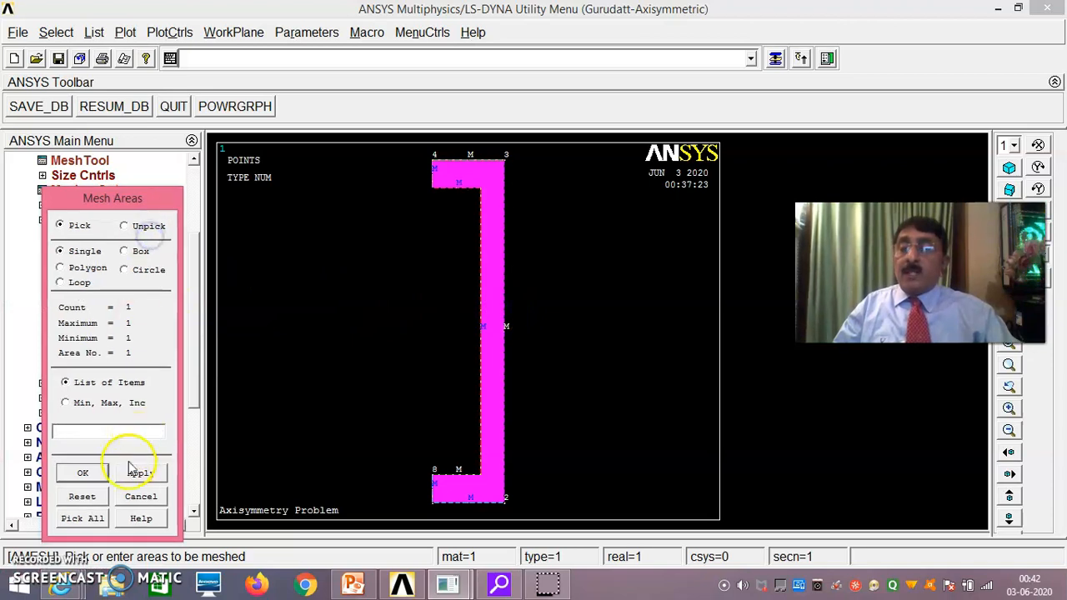
pyautogui.click(84, 473)
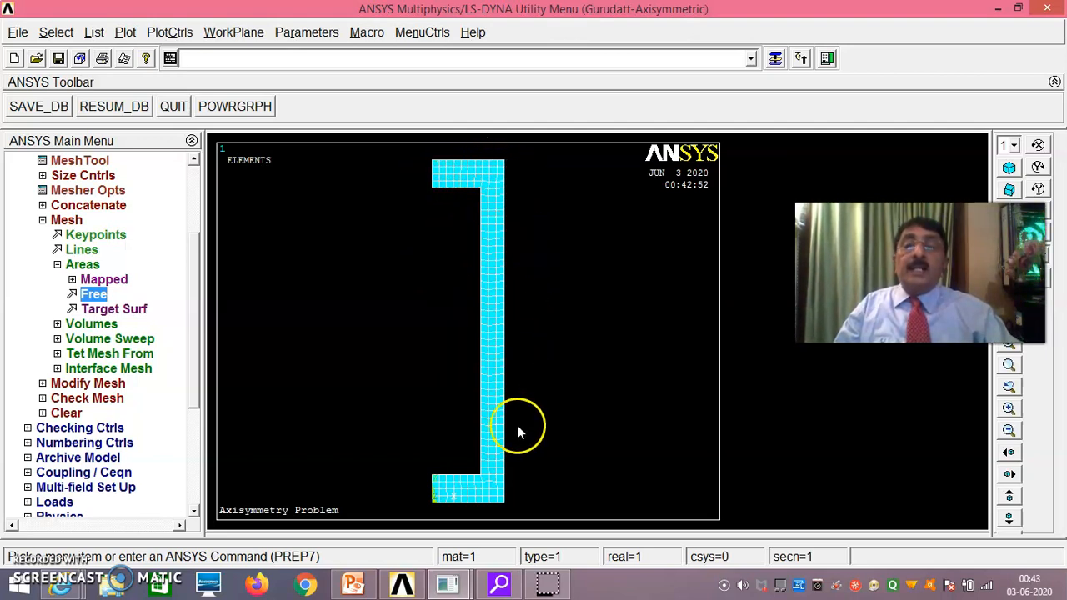
pyautogui.click(56, 265)
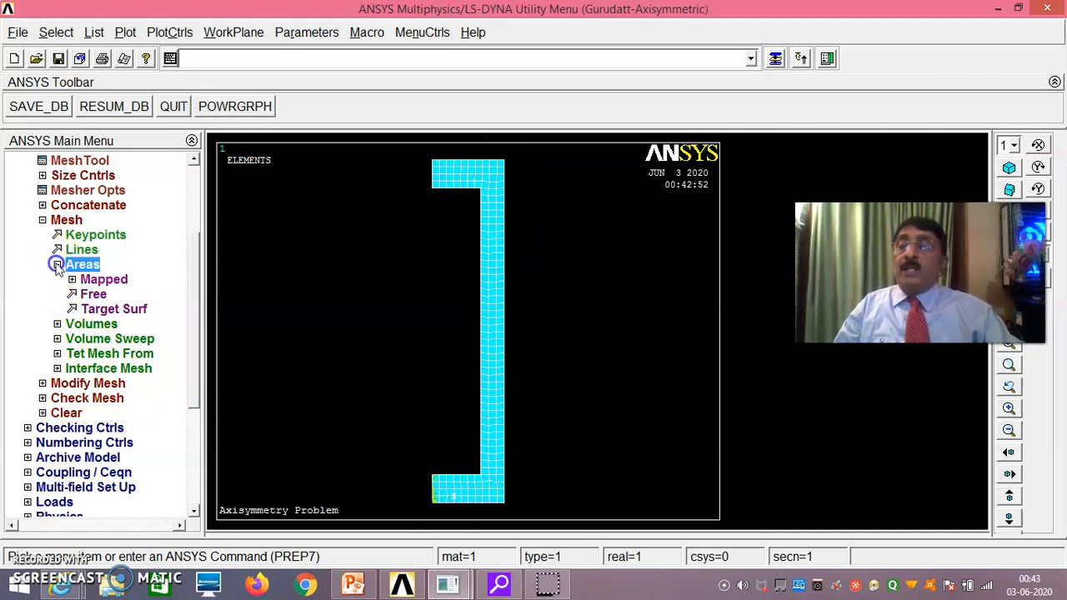
pyautogui.click(56, 266)
pyautogui.click(41, 220)
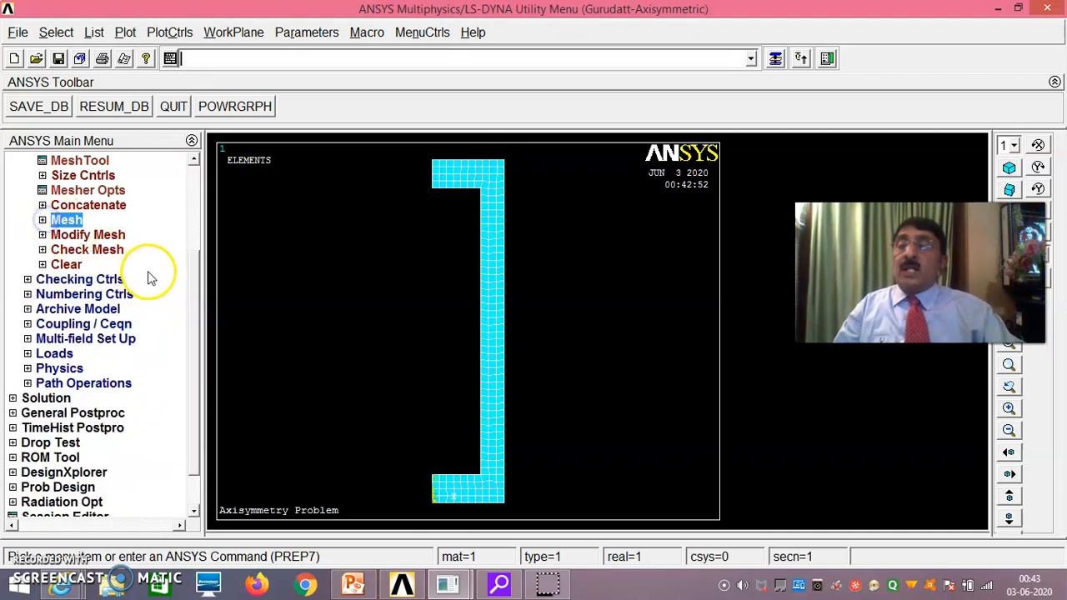
# - Apply a symmetry displacement boundary condition to the two short vertical lines of the end caps on the axis of symmetry
pyautogui.click(55, 355)
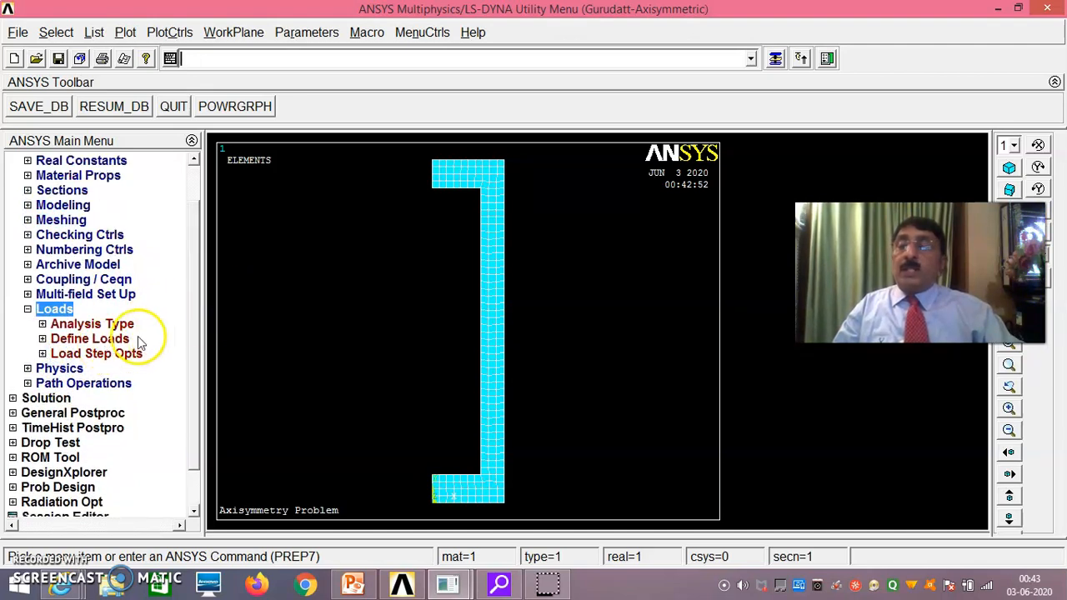
pyautogui.click(92, 339)
pyautogui.moveTo(196, 286); pyautogui.dragTo(196, 335)
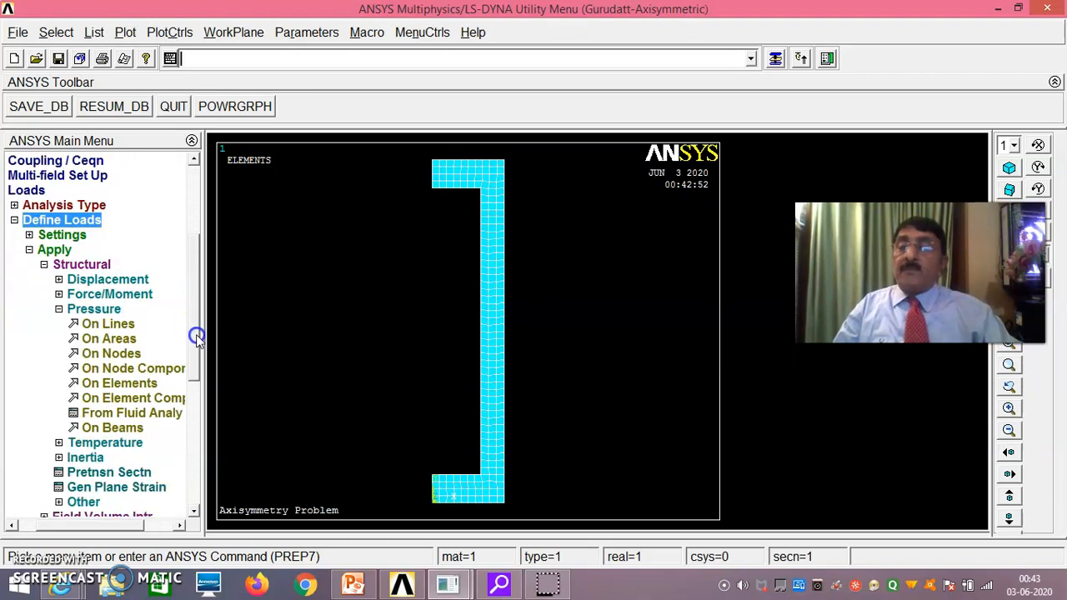
pyautogui.click(108, 283)
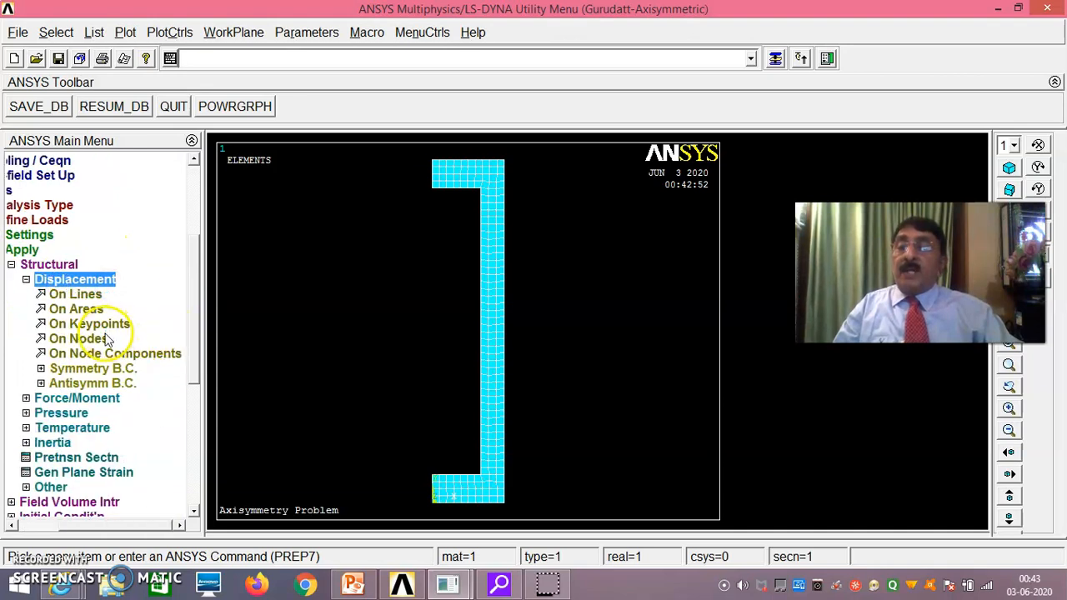
pyautogui.click(98, 371)
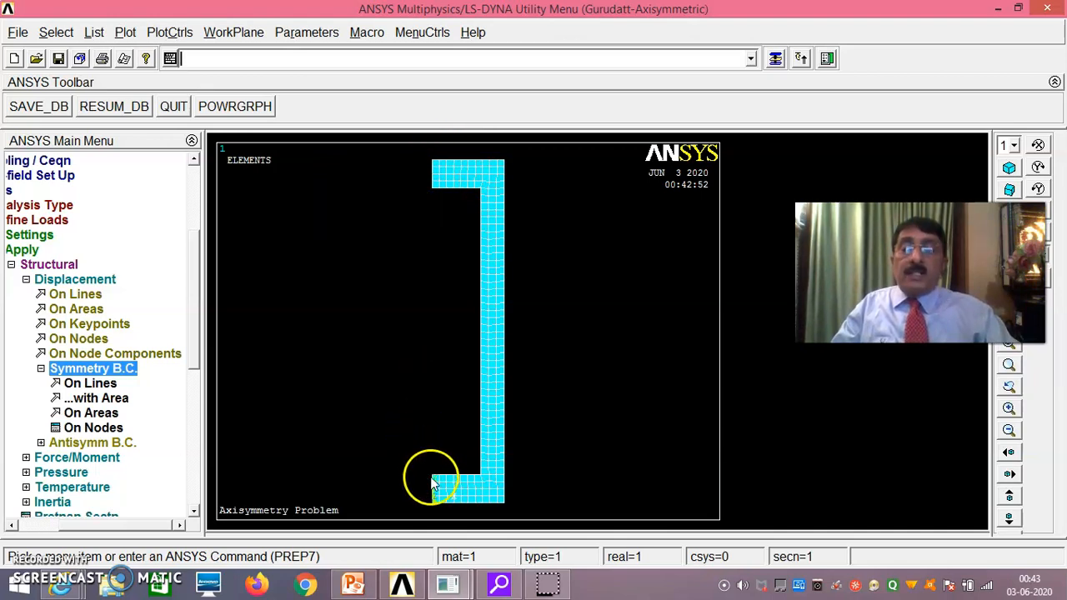
pyautogui.click(100, 385)
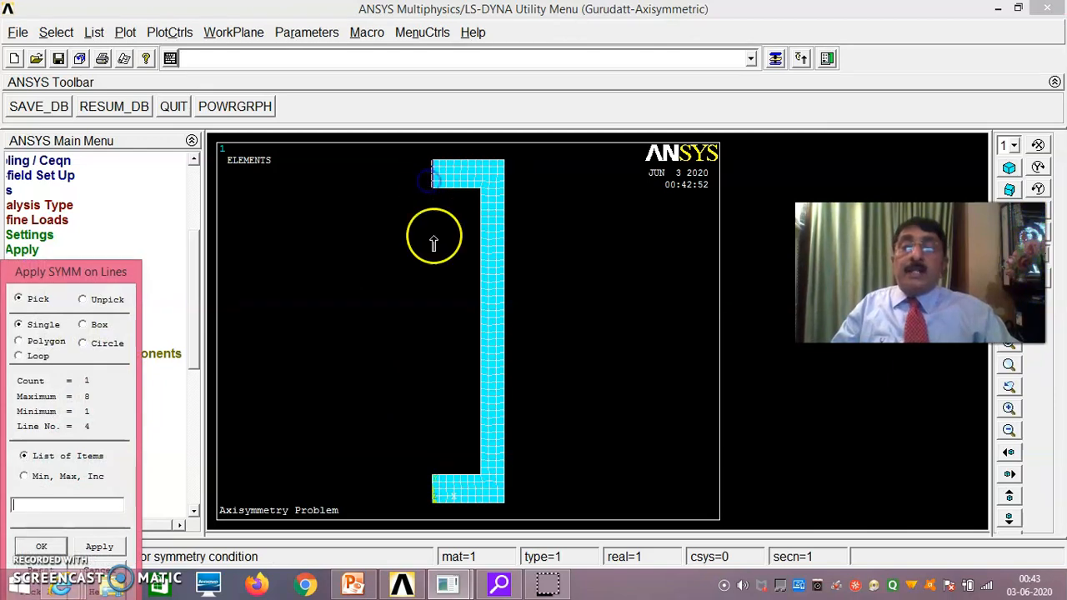
pyautogui.click(432, 491)
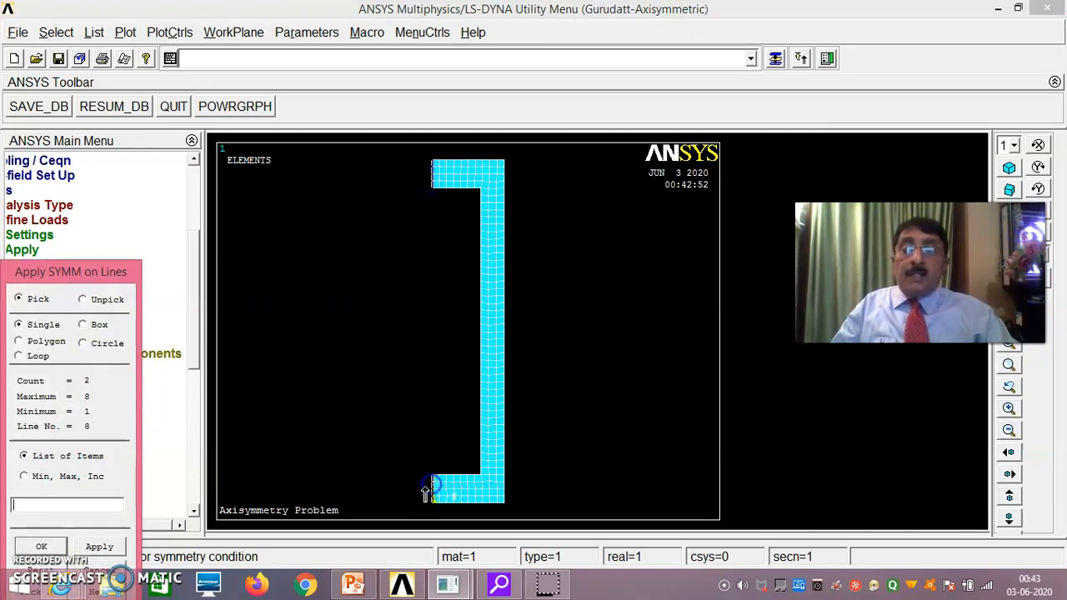
pyautogui.click(41, 547)
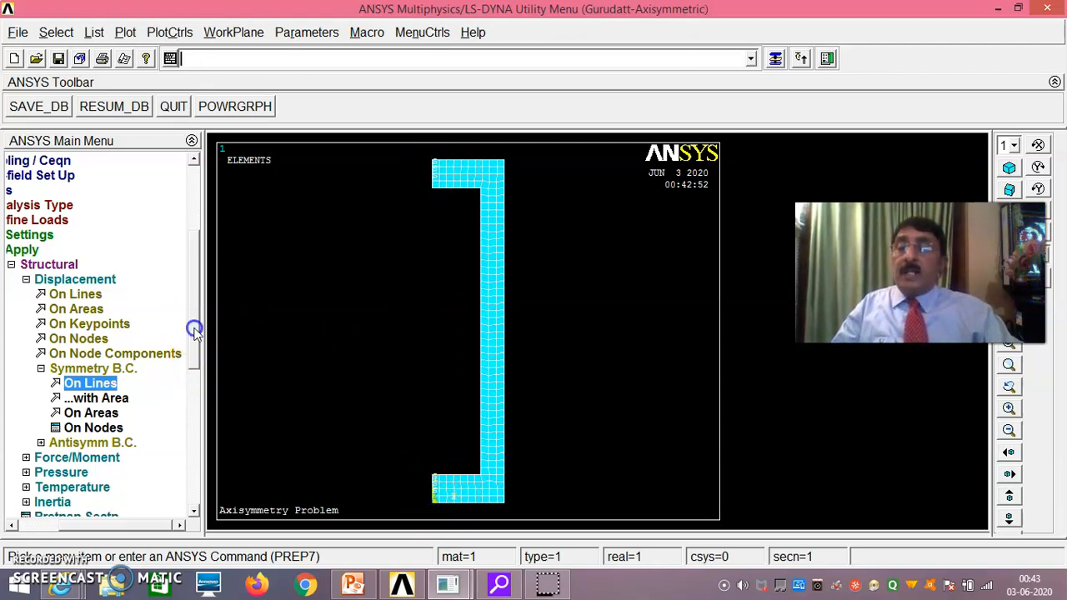
# - Apply a constant pressure of 1 to the three inner lines: the underside of the upper cap, the inner wall and the lower cap's top
pyautogui.moveTo(195, 326); pyautogui.dragTo(193, 377)
pyautogui.click(68, 354)
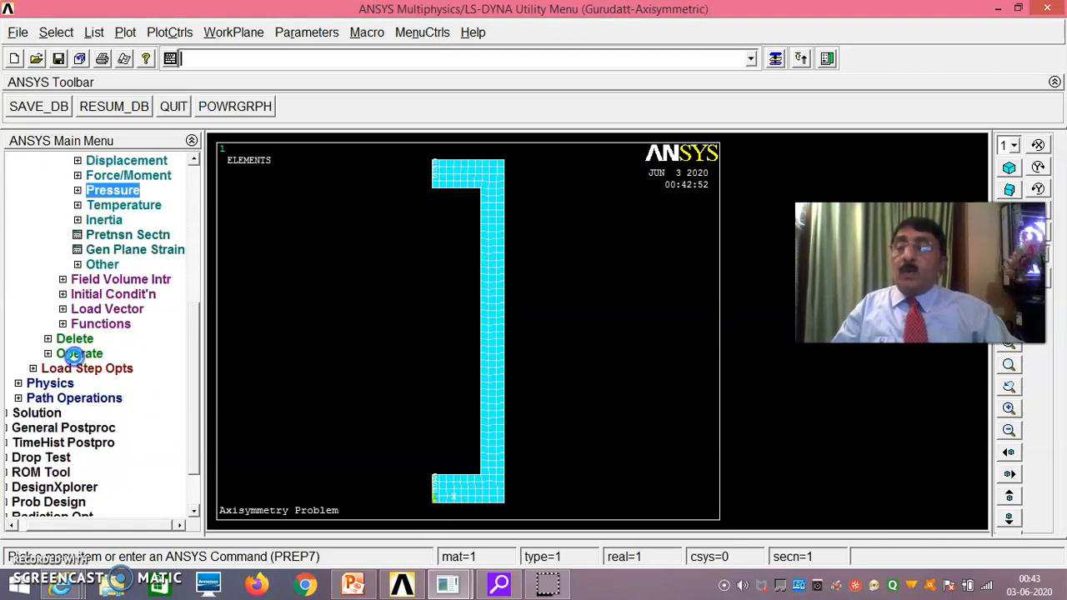
pyautogui.click(126, 205)
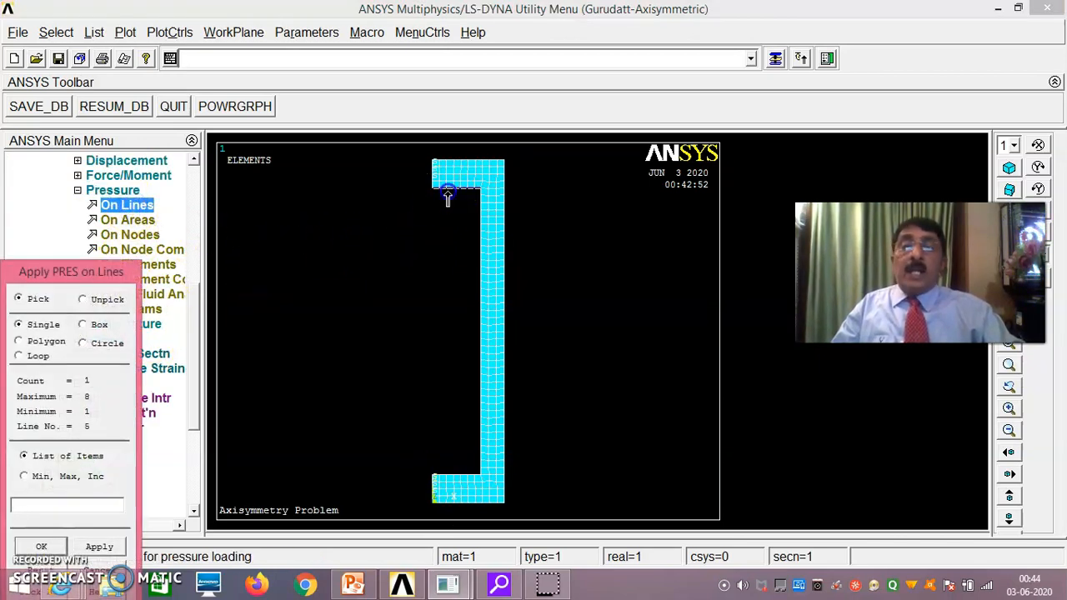
pyautogui.click(458, 481)
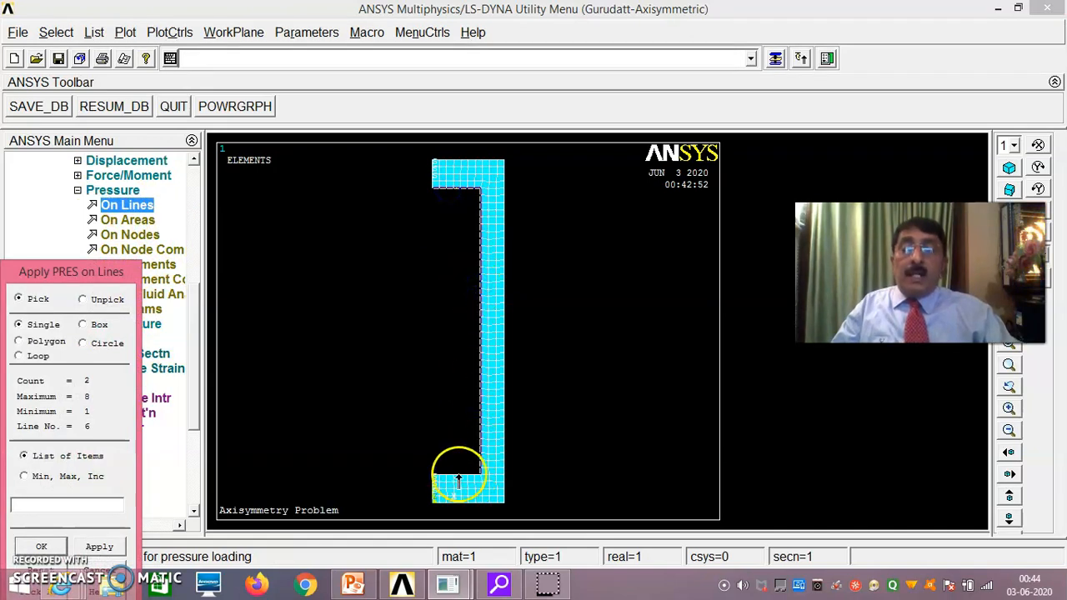
pyautogui.moveTo(90, 271); pyautogui.dragTo(176, 200)
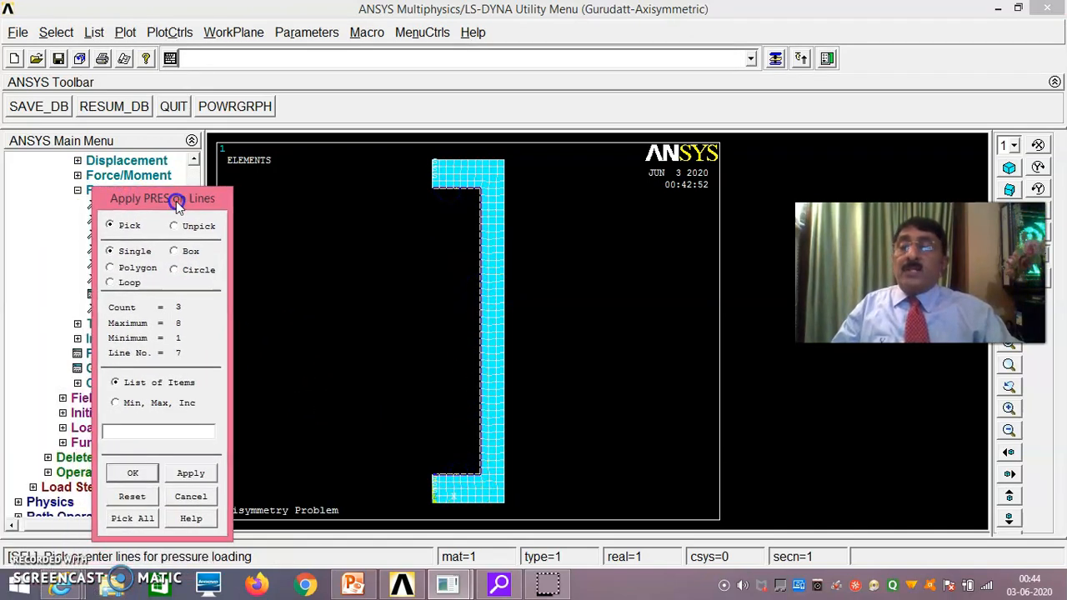
pyautogui.click(133, 472)
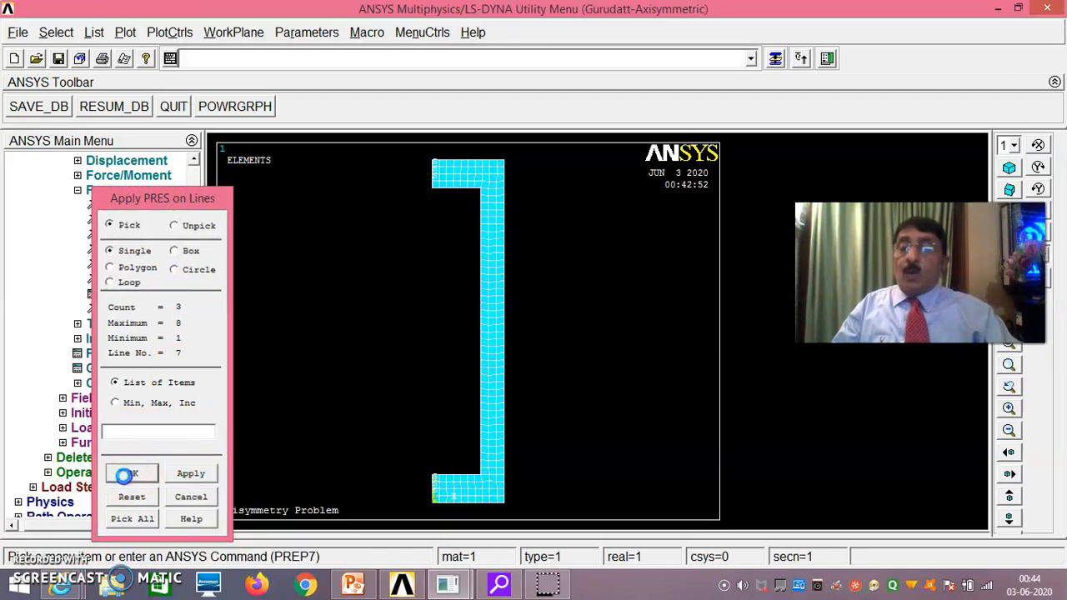
pyautogui.click(635, 248)
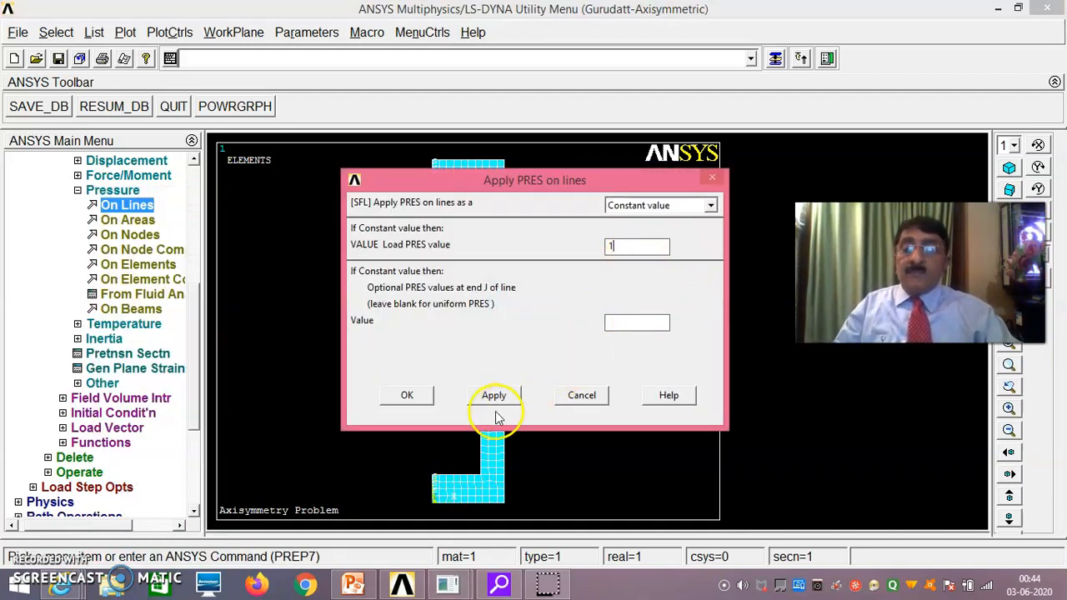
pyautogui.click(426, 403)
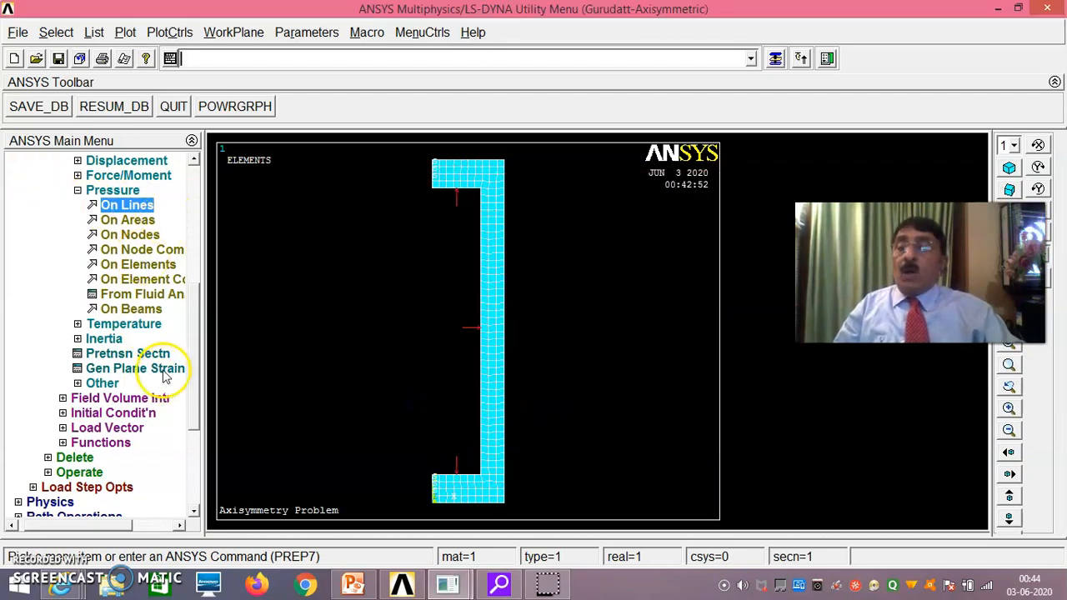
# - Collapse the load definition commands and start the solution of the current load step
pyautogui.moveTo(195, 412)
pyautogui.mouseDown()
pyautogui.moveTo(199, 492)
pyautogui.moveTo(200, 419)
pyautogui.mouseUp()
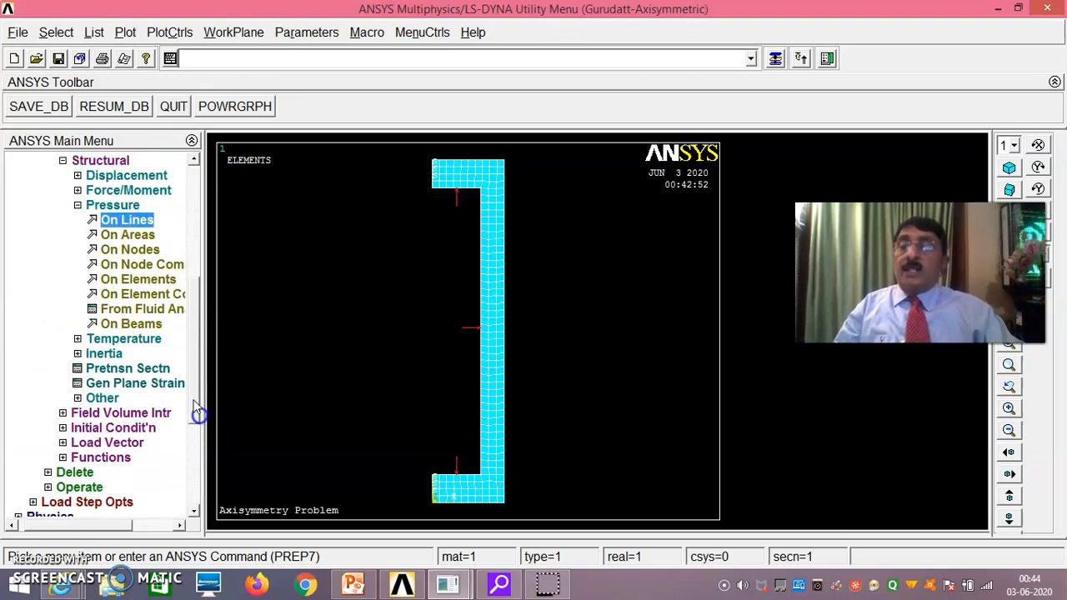
pyautogui.click(63, 160)
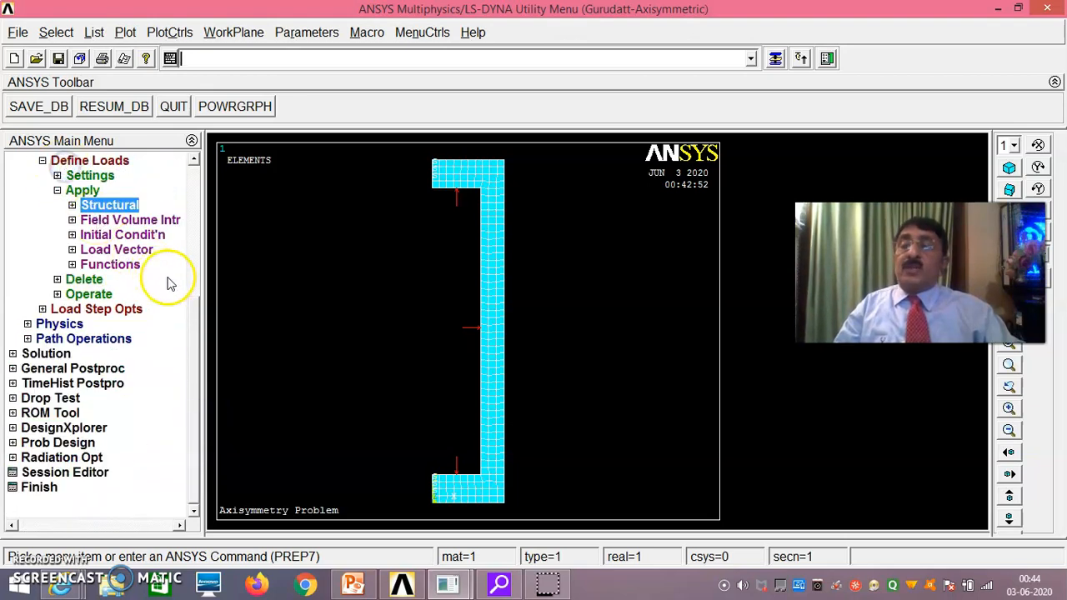
pyautogui.moveTo(196, 316); pyautogui.dragTo(198, 284)
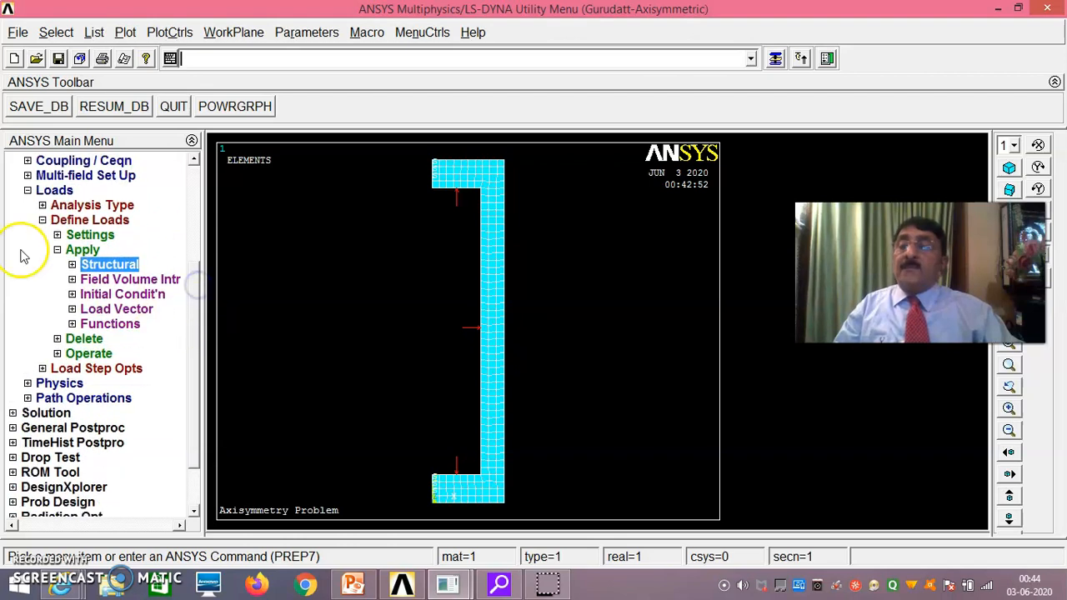
pyautogui.click(83, 219)
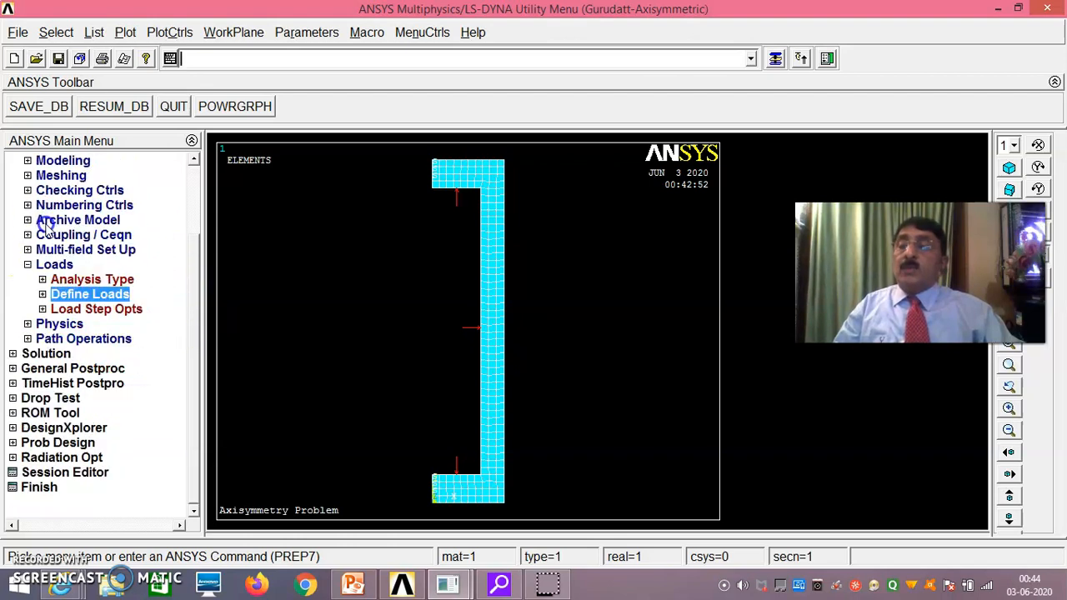
pyautogui.click(47, 353)
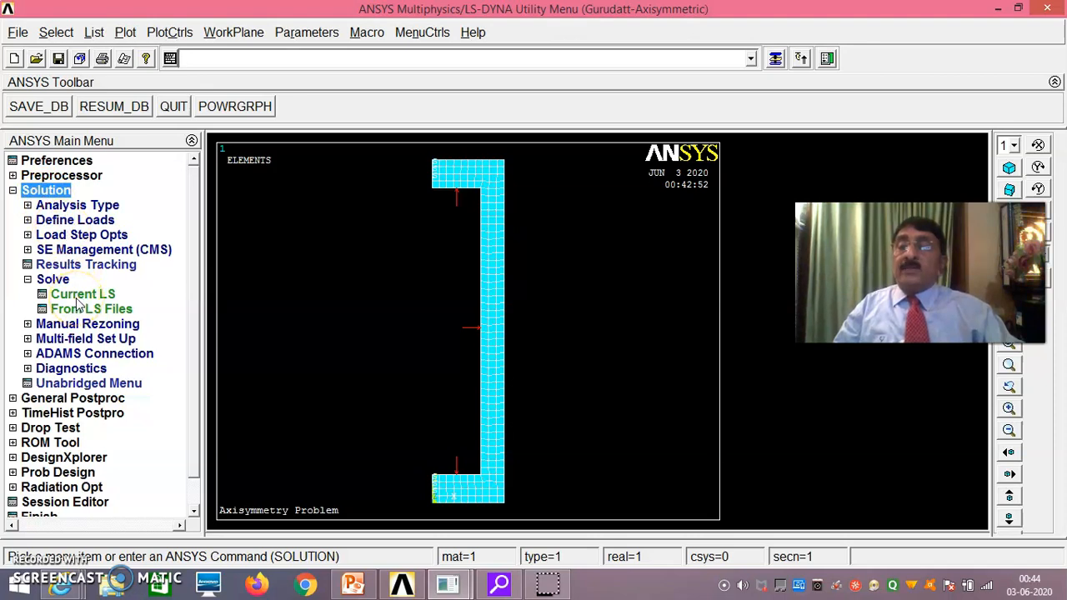
pyautogui.click(81, 295)
pyautogui.click(523, 368)
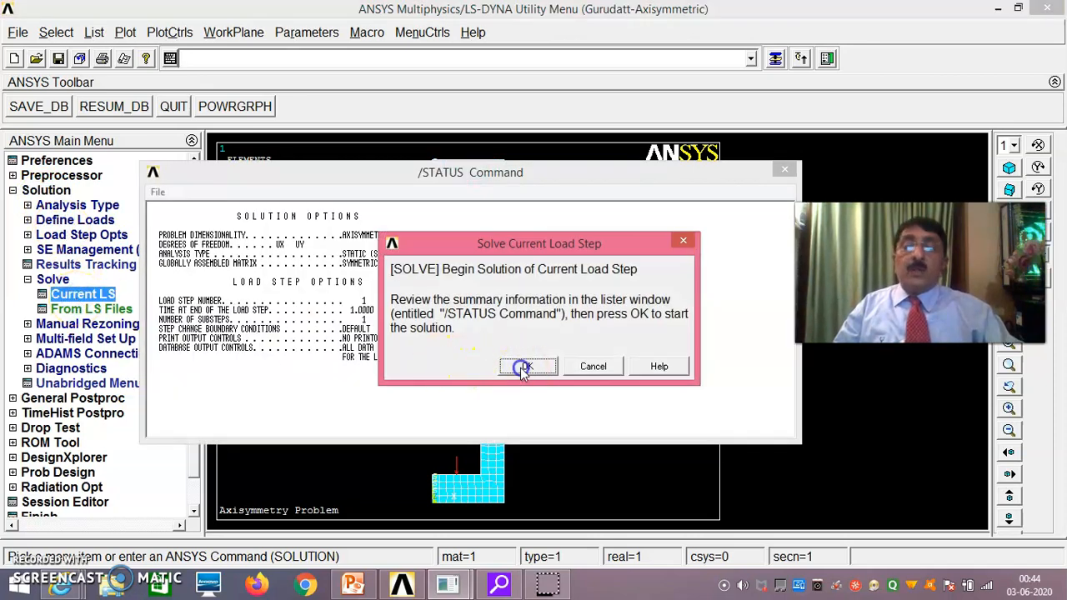